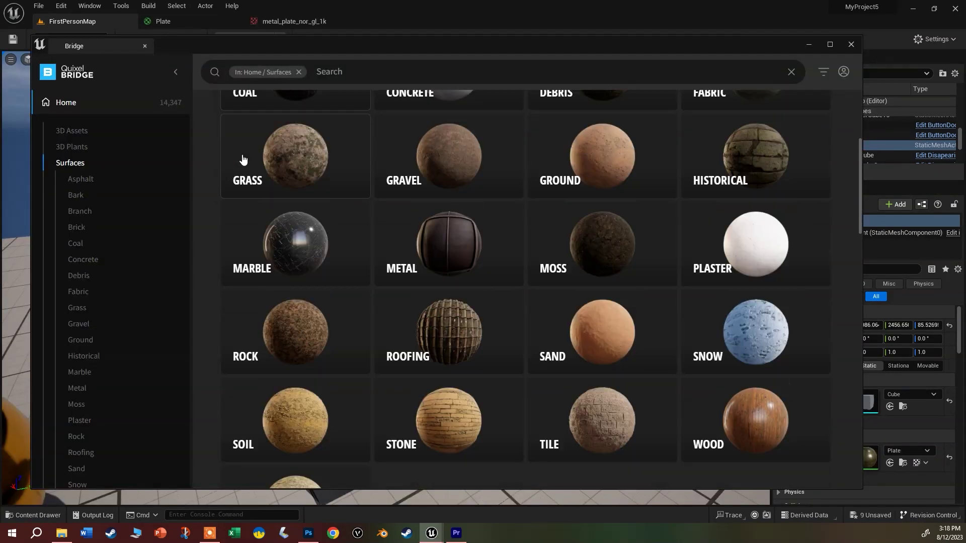
Browse Poly Haven's texture categories, bring up the metal results and open the Metal Plate page
scroll(246, 166, down, 3)
click(272, 229)
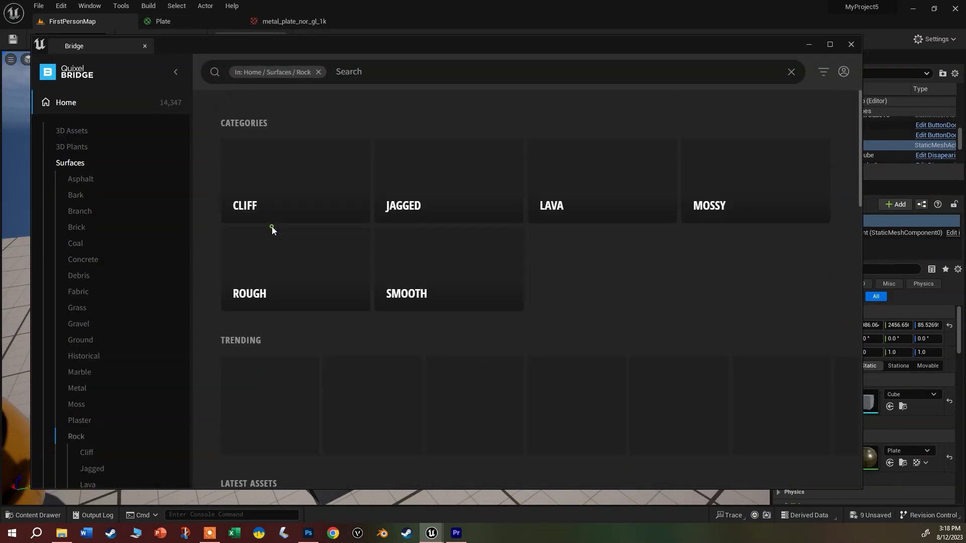
scroll(457, 284, down, 10)
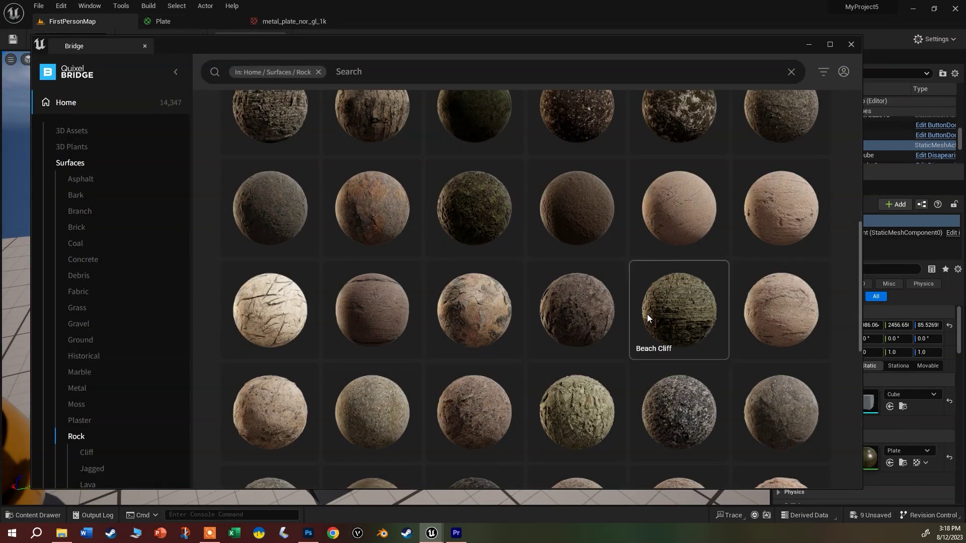
scroll(648, 318, down, 1)
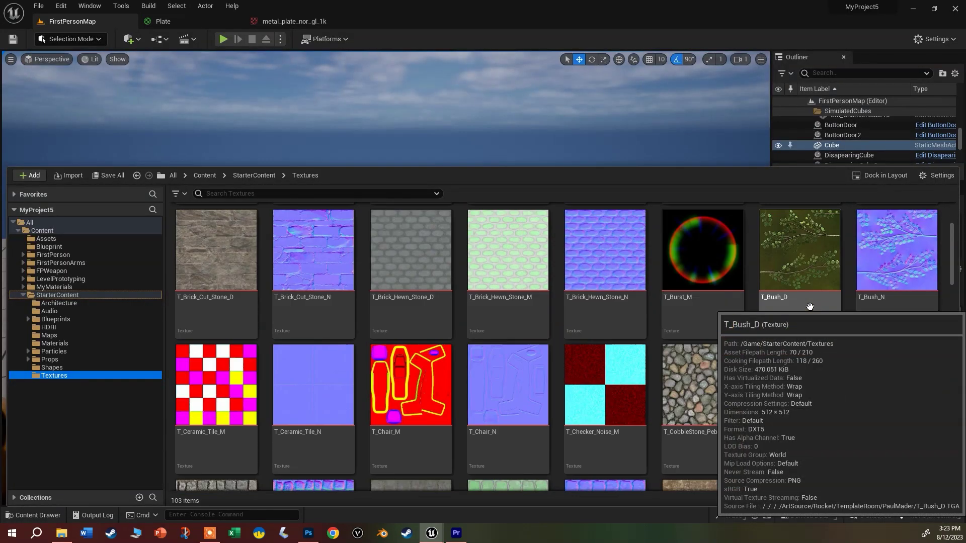
scroll(809, 307, down, 6)
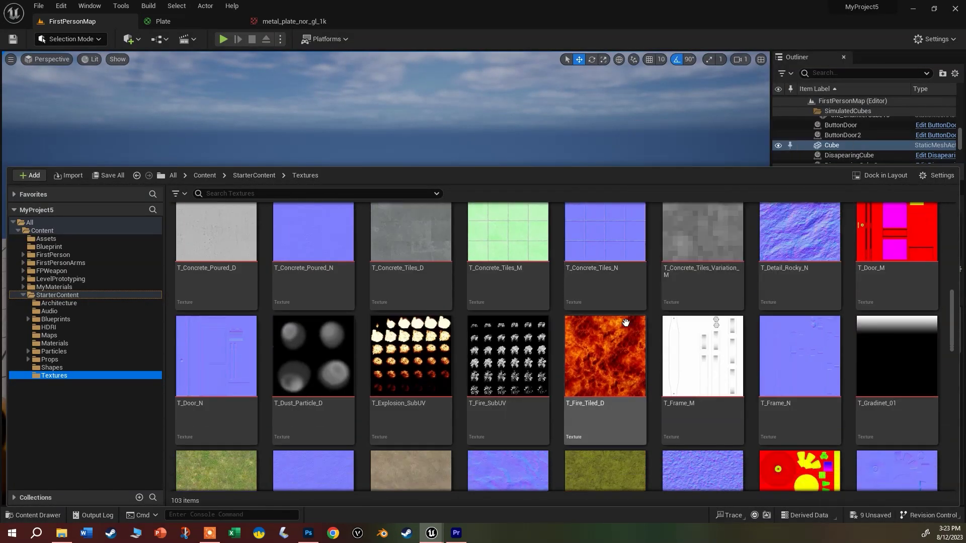
scroll(625, 323, down, 5)
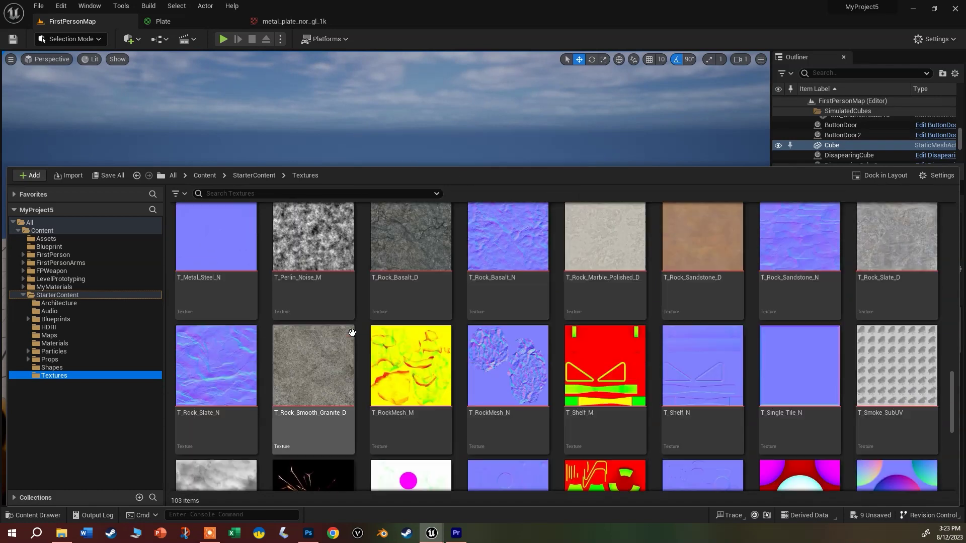
scroll(352, 332, down, 3)
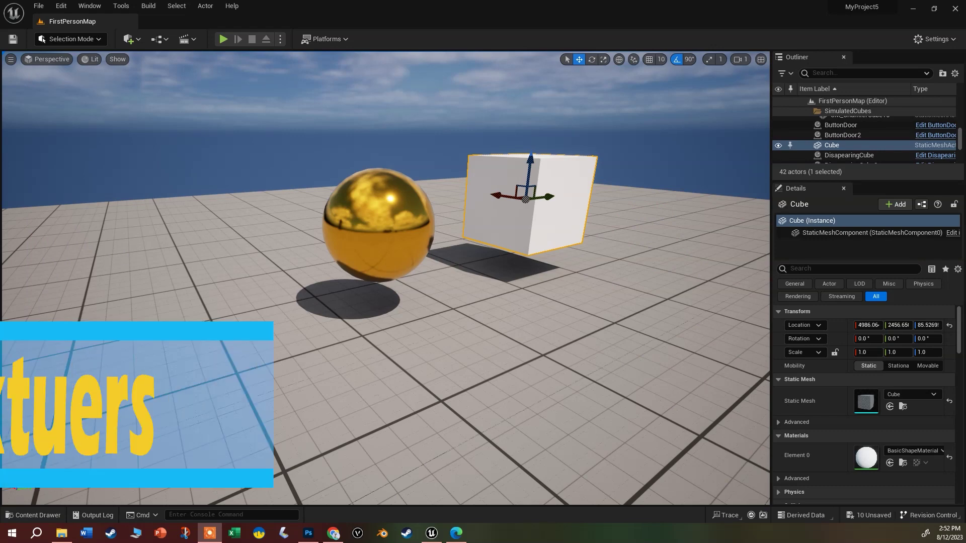
click(332, 536)
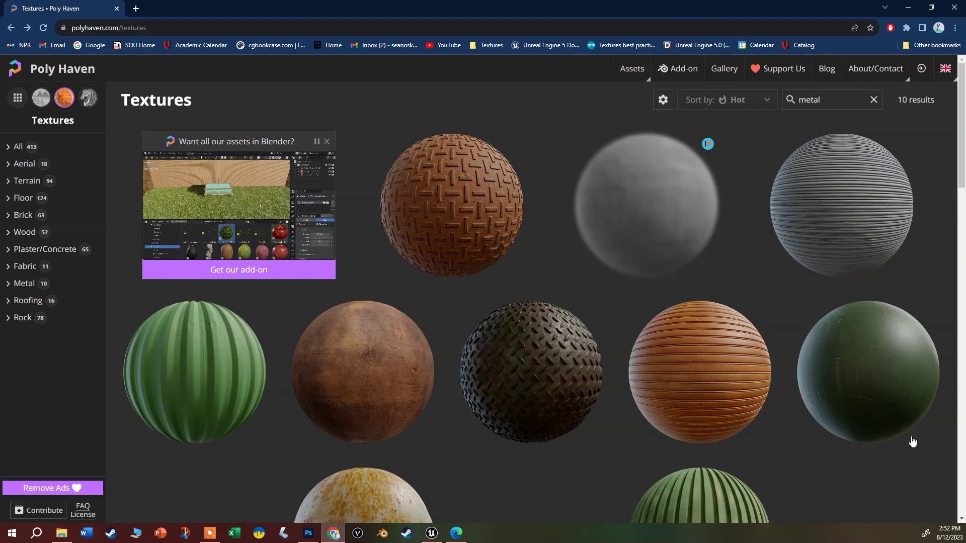
click(567, 372)
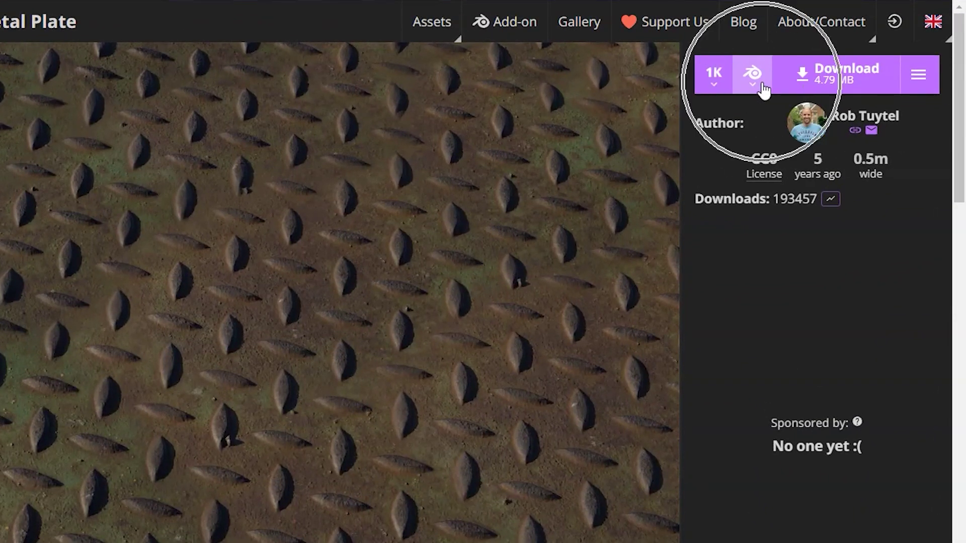
Set the Metal Plate download to a ZIP of separate maps at 8K (233.62 MB)
click(761, 90)
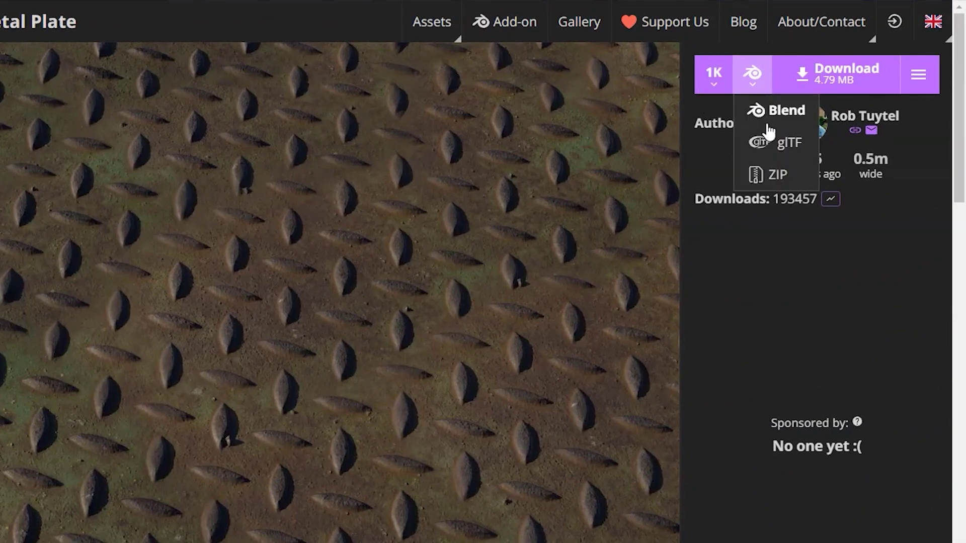
click(780, 186)
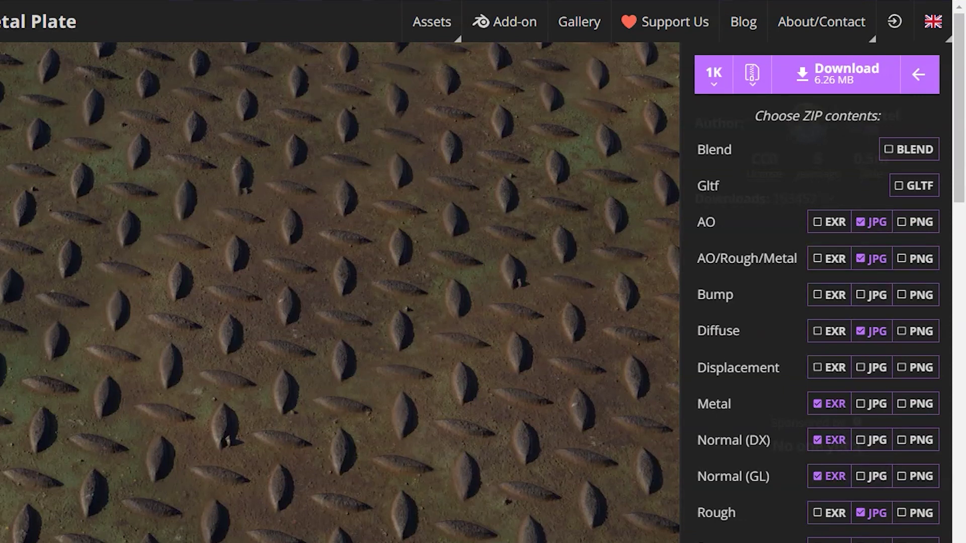
click(714, 91)
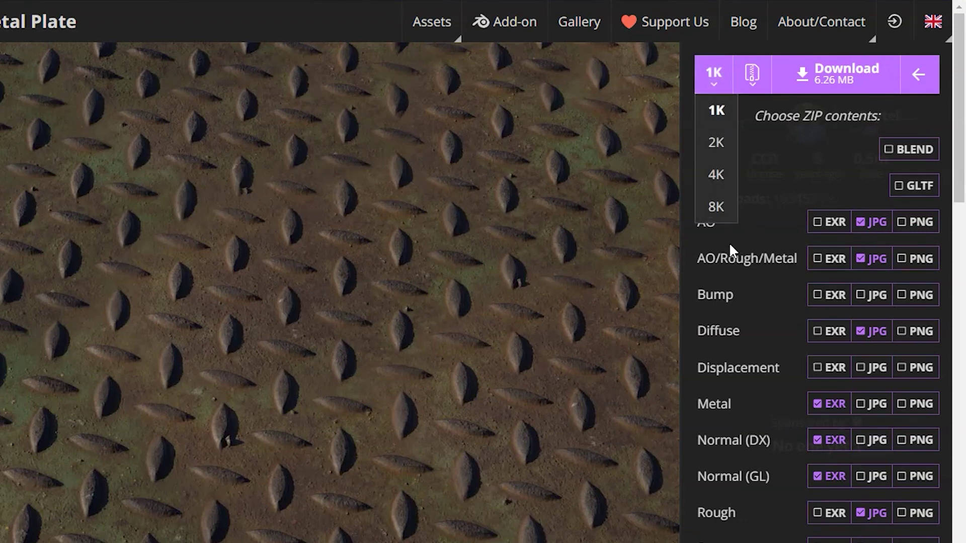
click(716, 207)
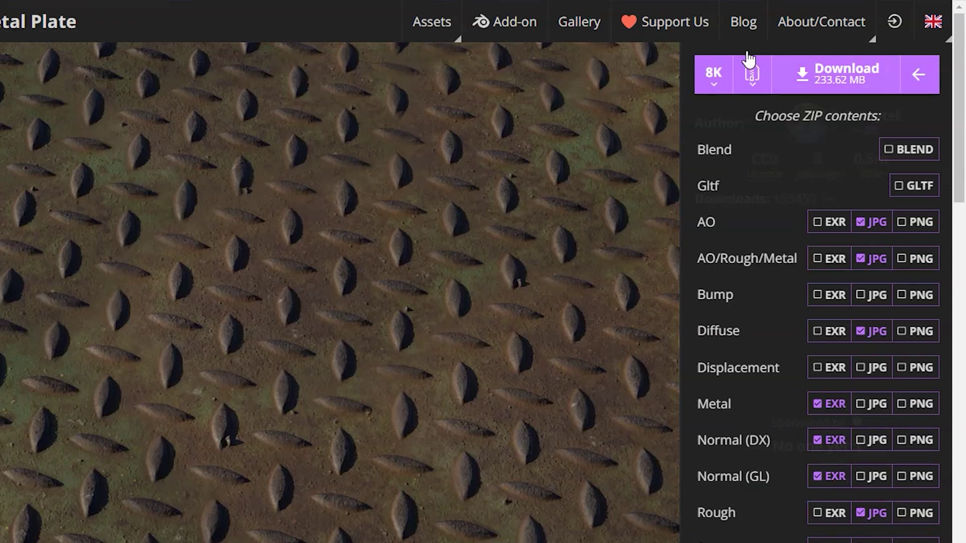
click(712, 89)
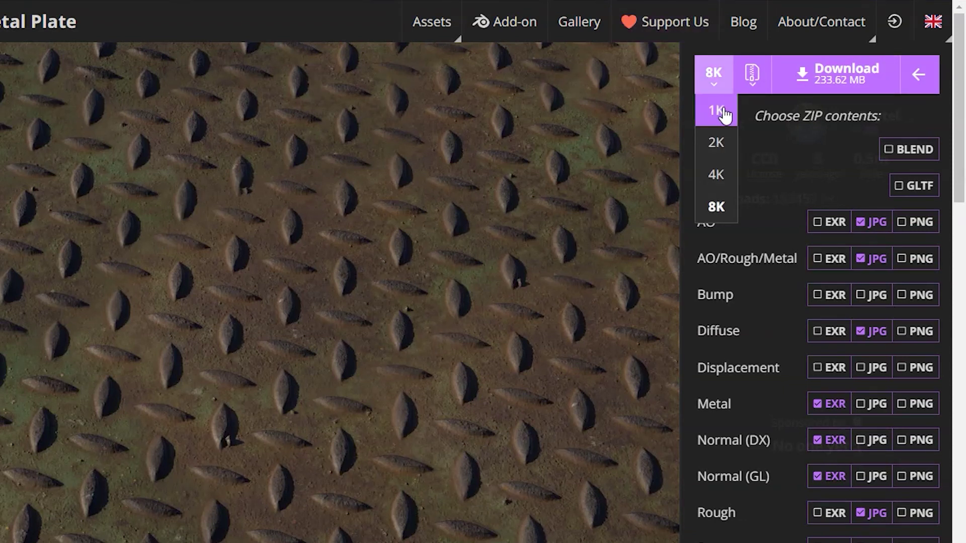
Download the Metal Plate maps as a 1K ZIP (6.26 MB) and switch back to Unreal Editor
click(716, 111)
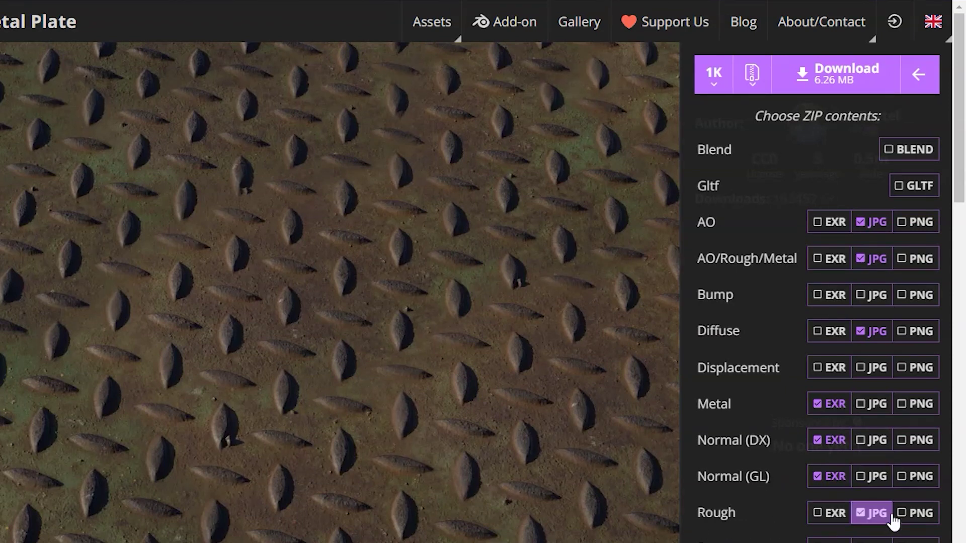
click(861, 76)
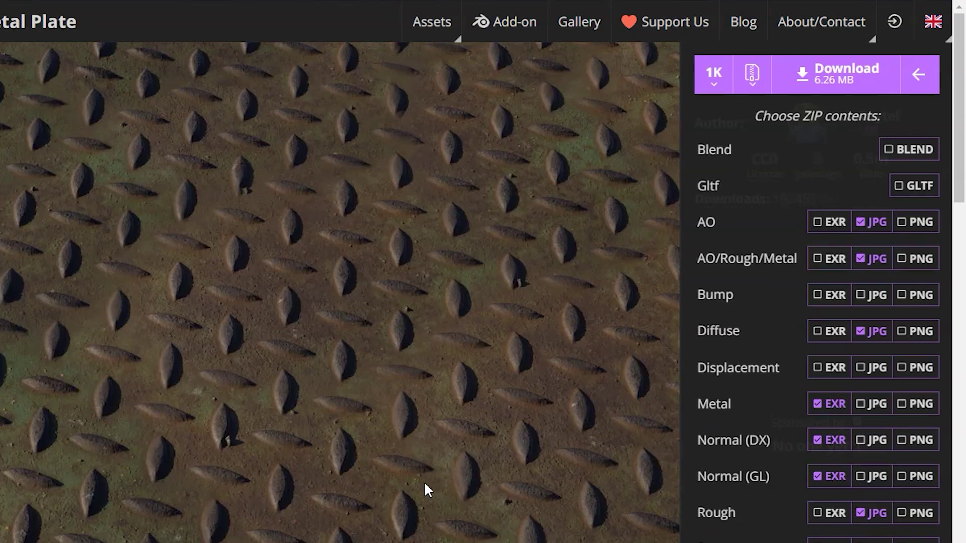
click(431, 533)
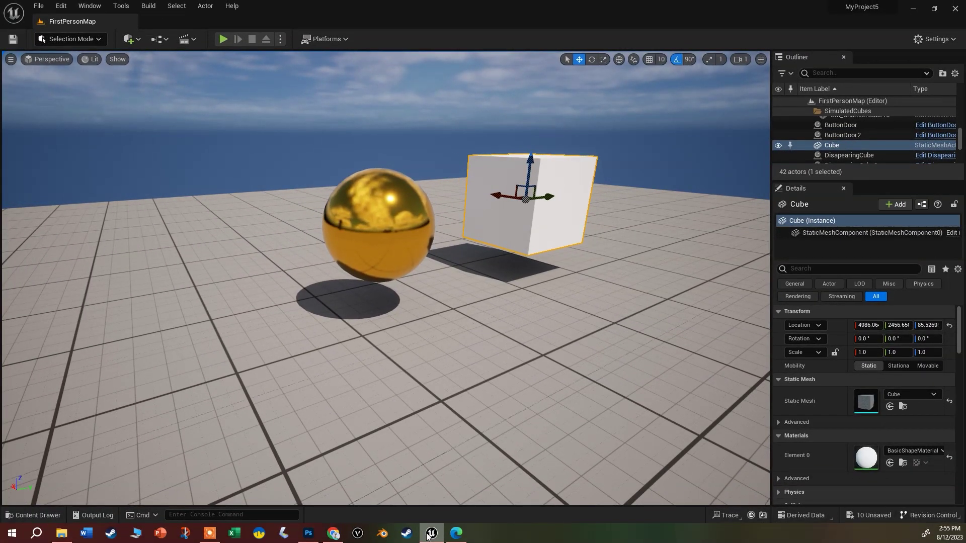
In the Content Drawer's MyMaterials folder, create a new material asset named 'Plate'
key(ctrl+space)
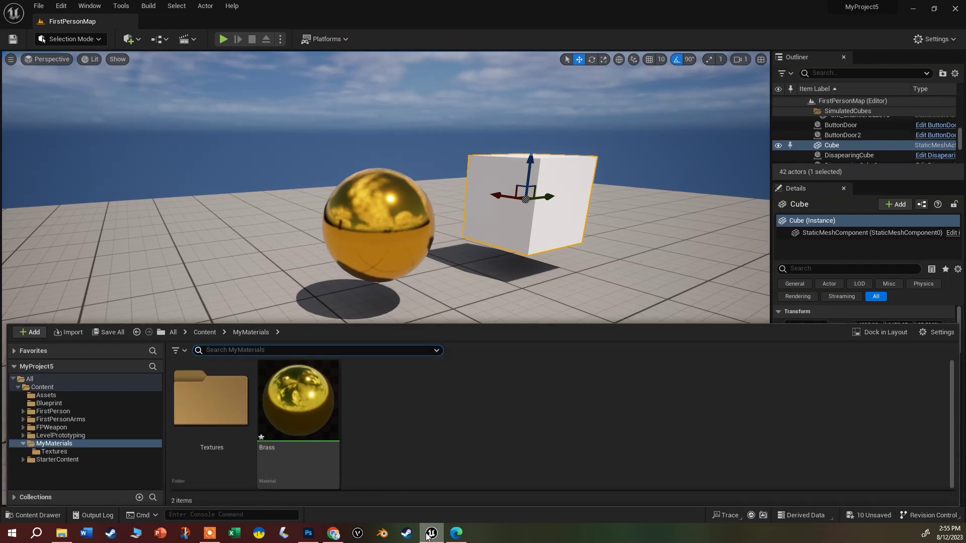
double_click(235, 416)
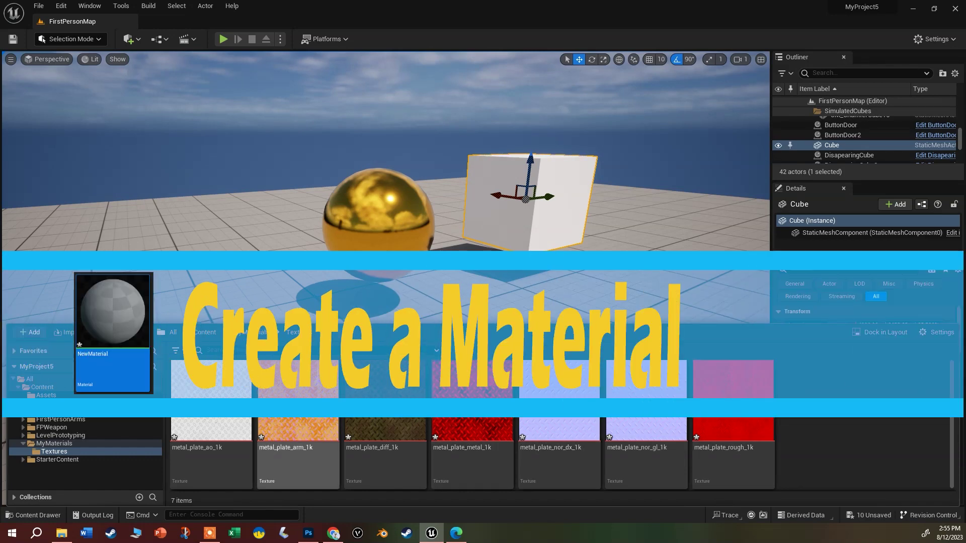
click(49, 444)
right_click(430, 407)
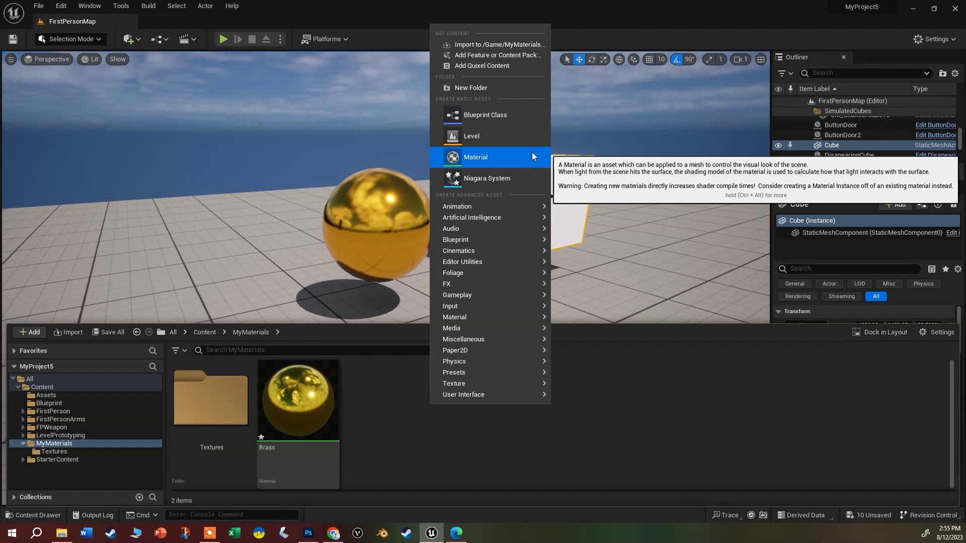
click(530, 153)
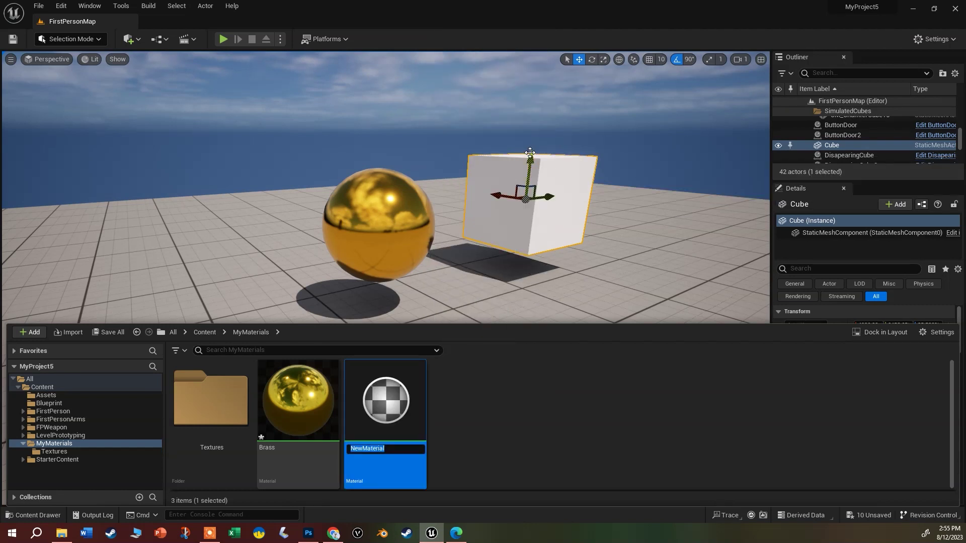
text(Plate)
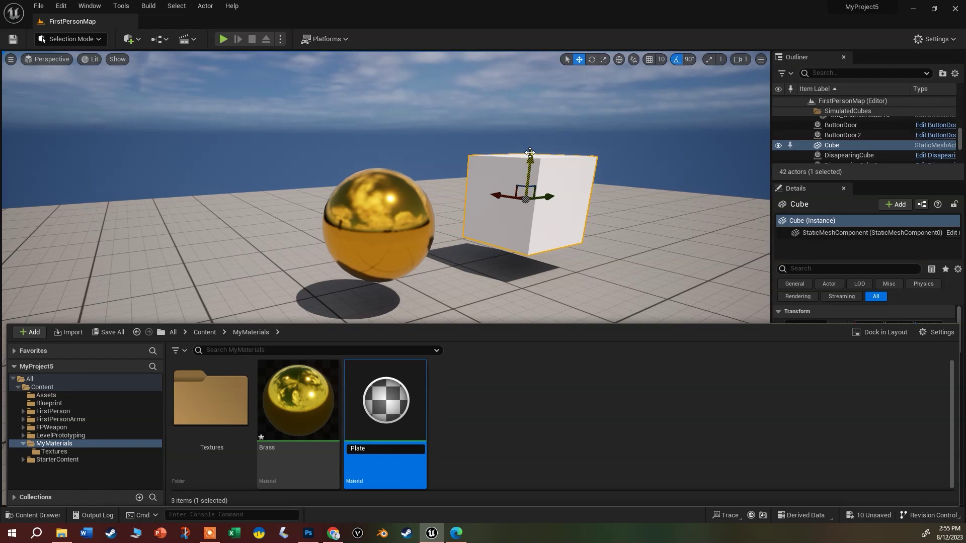
key(Return)
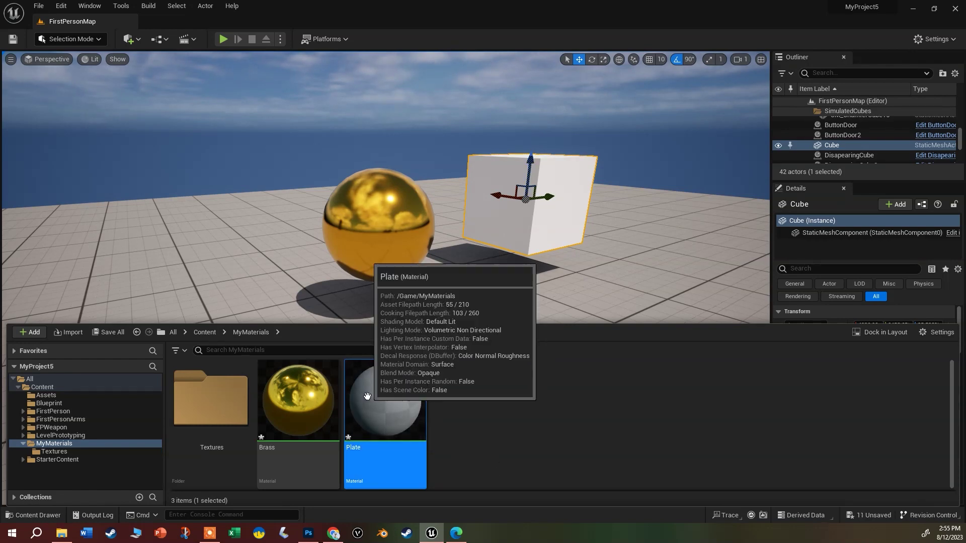
Open the Plate material in the material editor
double_click(367, 397)
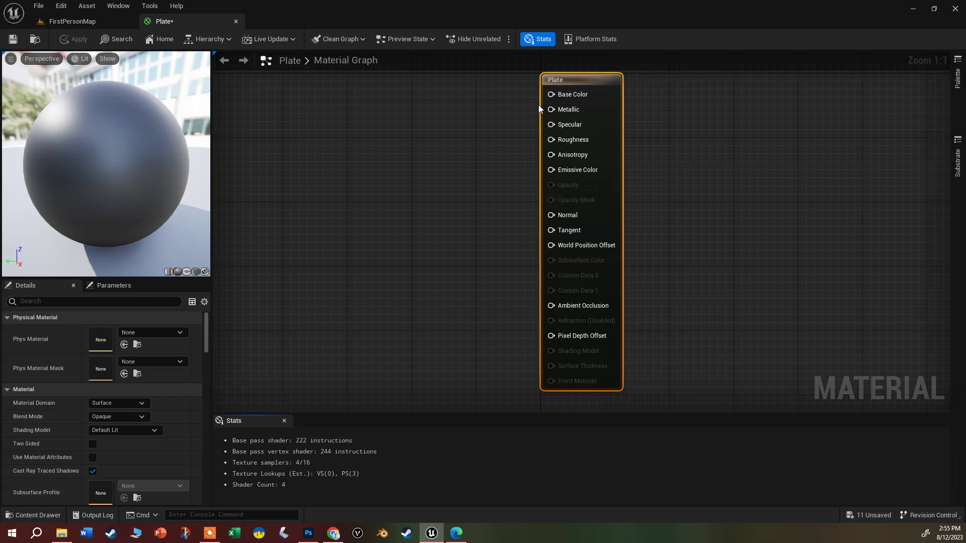
key(ctrl+space)
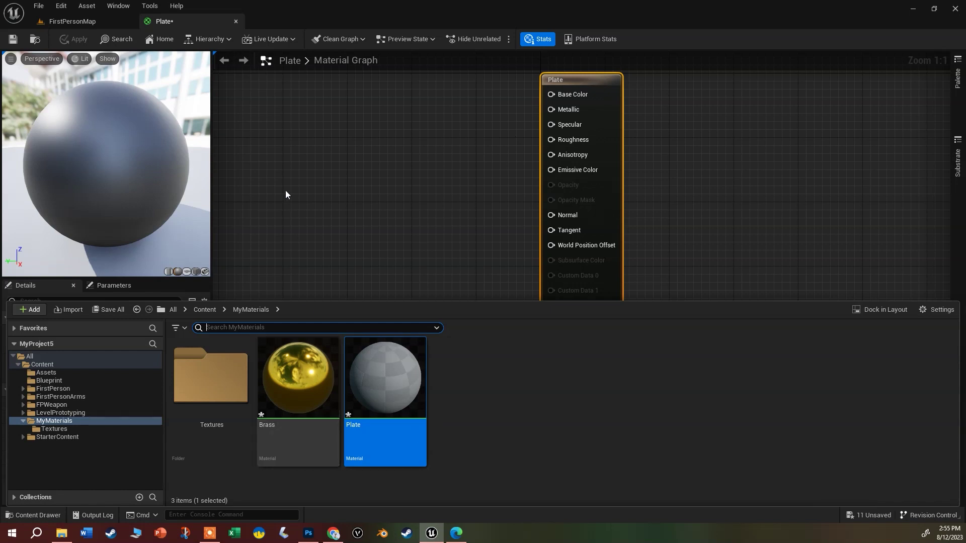
click(282, 143)
Detach the Plate material editor into its own window and bring up the Content Drawer
drag(192, 20, 292, 120)
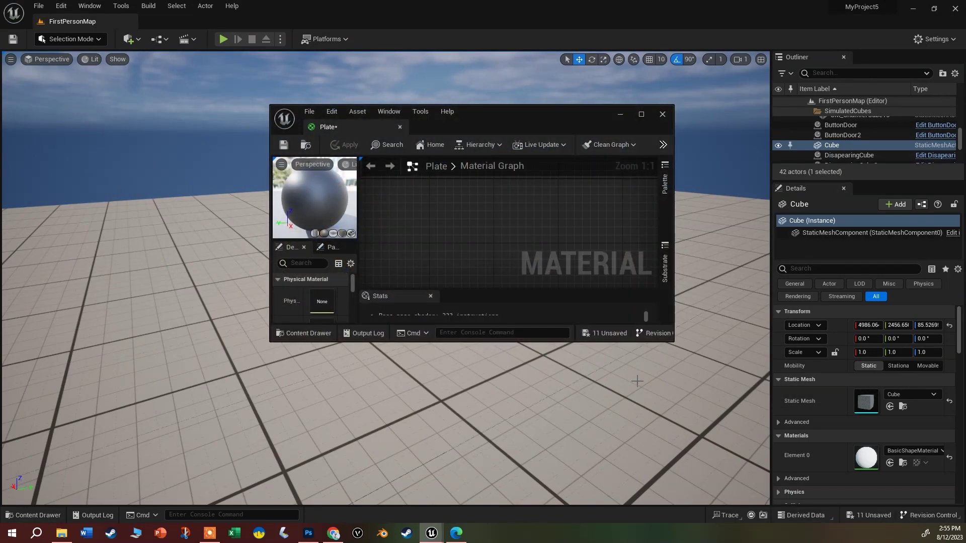
drag(339, 123, 174, 26)
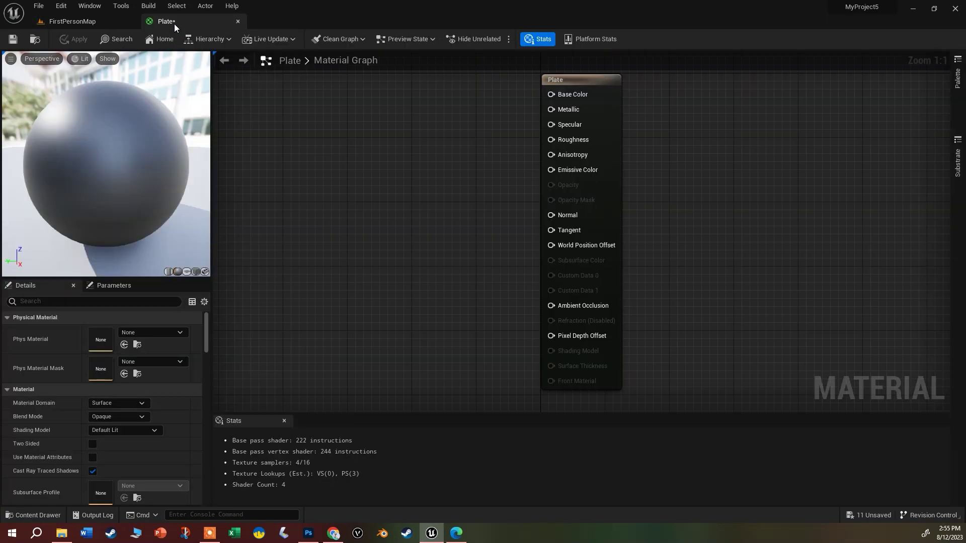
click(85, 23)
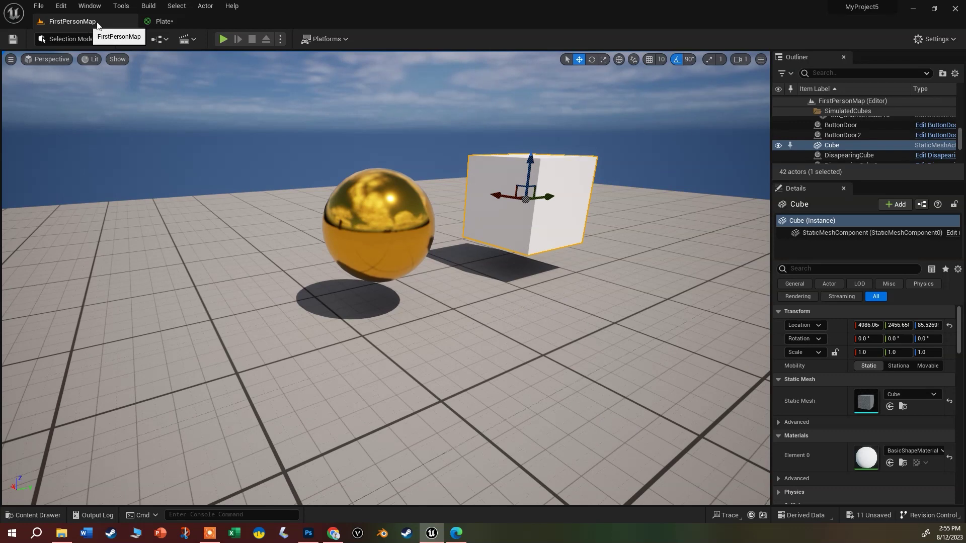
click(161, 23)
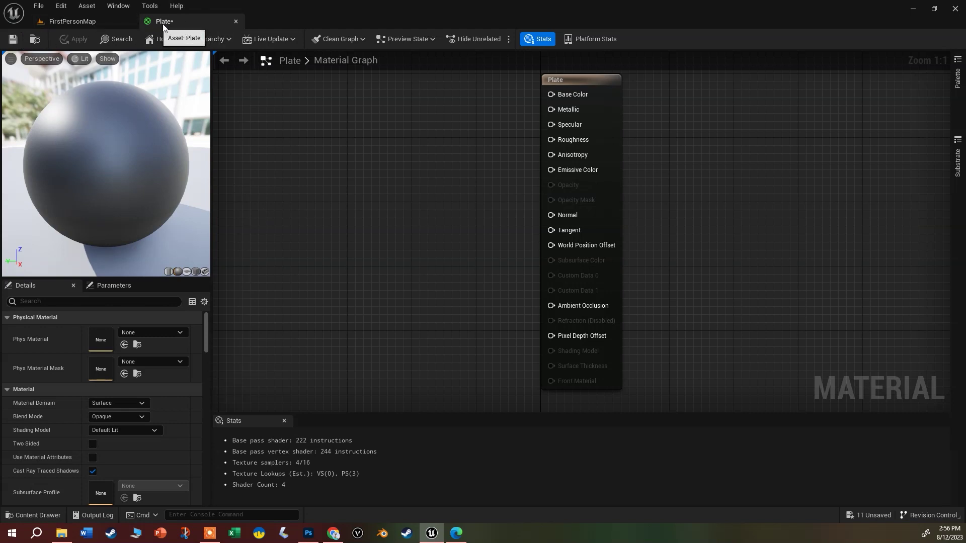
mouse_move(177, 13)
mouse_down()
mouse_move(390, 151)
mouse_move(177, 20)
mouse_up()
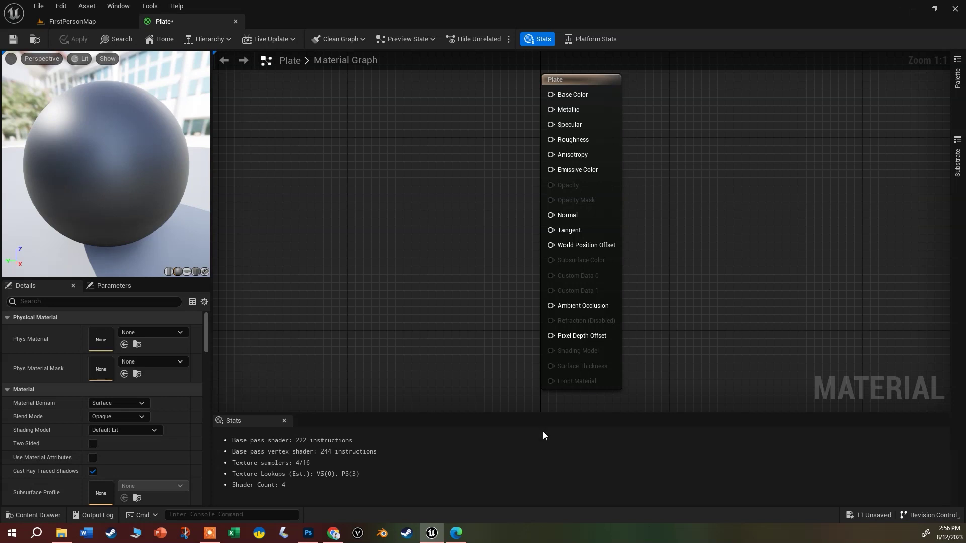
key(ctrl+space)
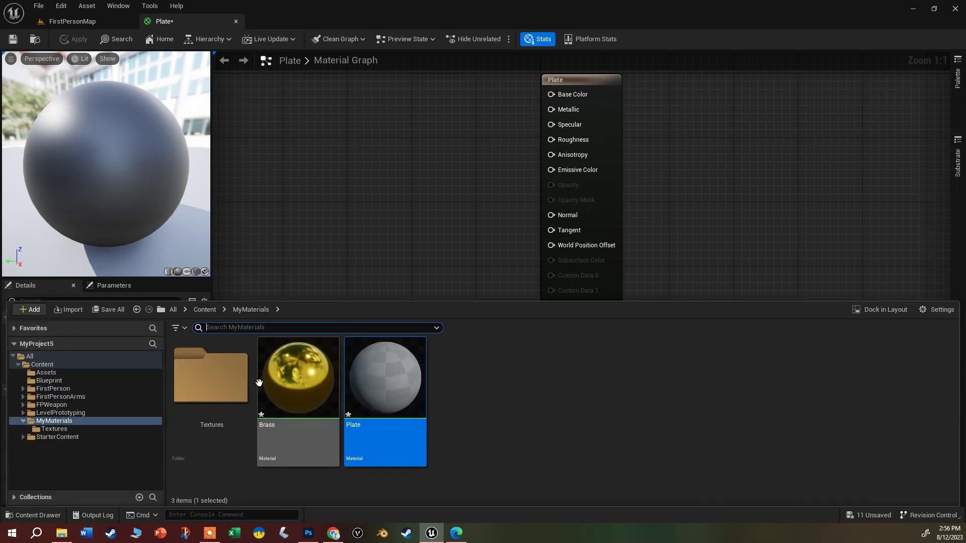
Add all seven metal_plate textures from the Textures folder to the Plate graph as Texture Sample nodes
double_click(209, 378)
click(204, 377)
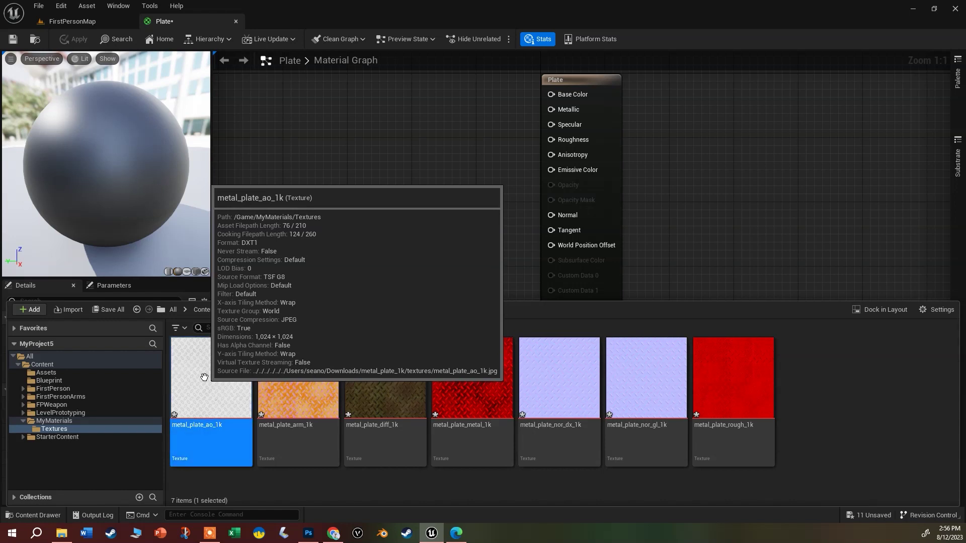
shift+click(734, 380)
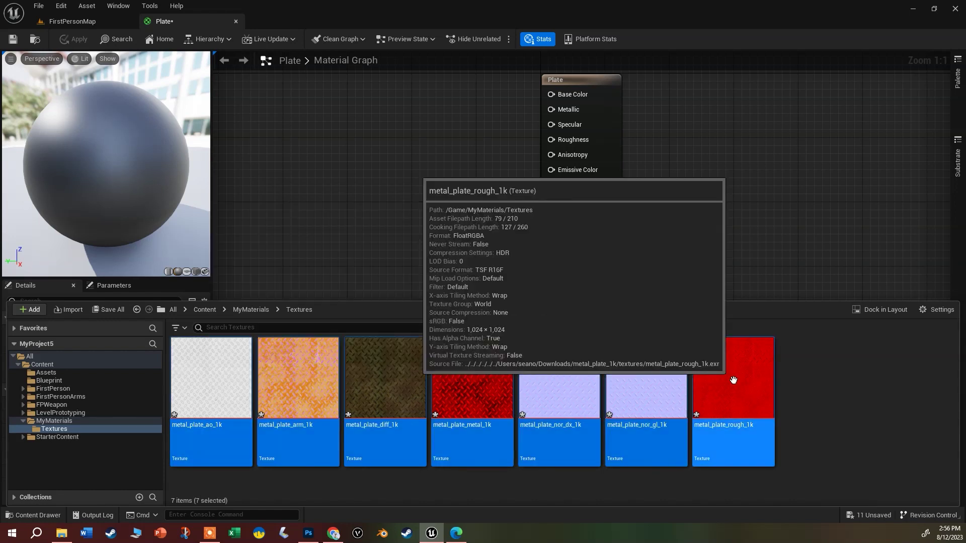
drag(734, 380, 337, 91)
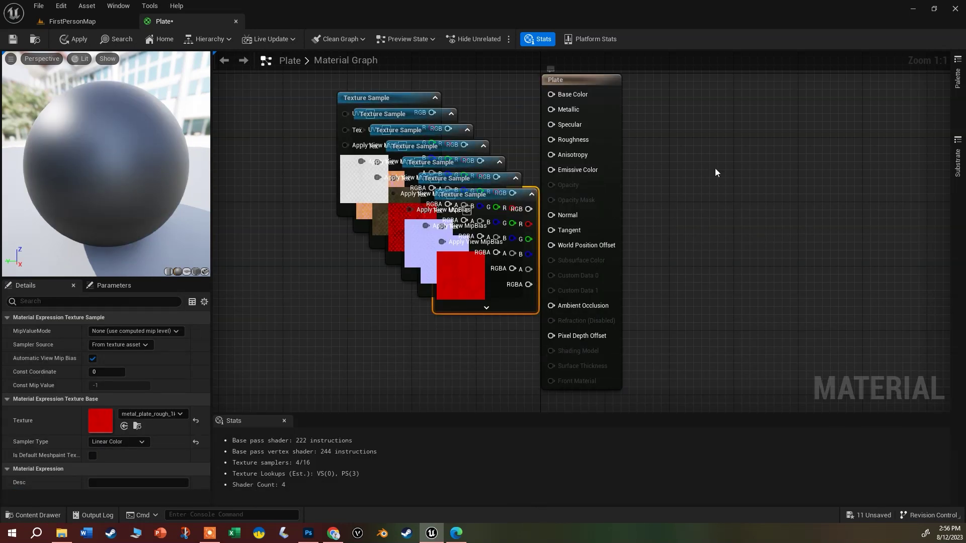
Spread the roughness, normal, metal, AO, ARM and diffuse nodes out around the Plate node
drag(525, 198, 319, 269)
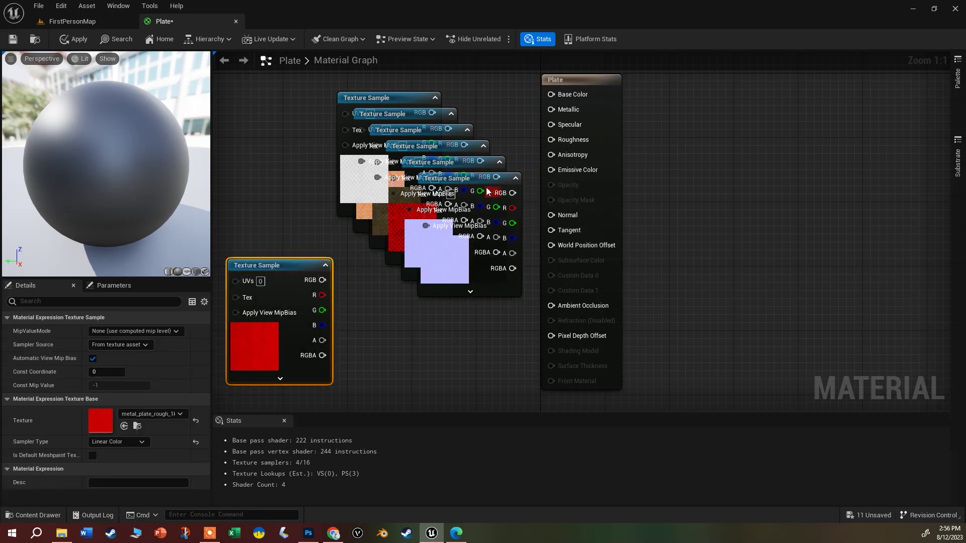
drag(491, 175, 784, 141)
drag(445, 164, 760, 282)
drag(452, 150, 421, 272)
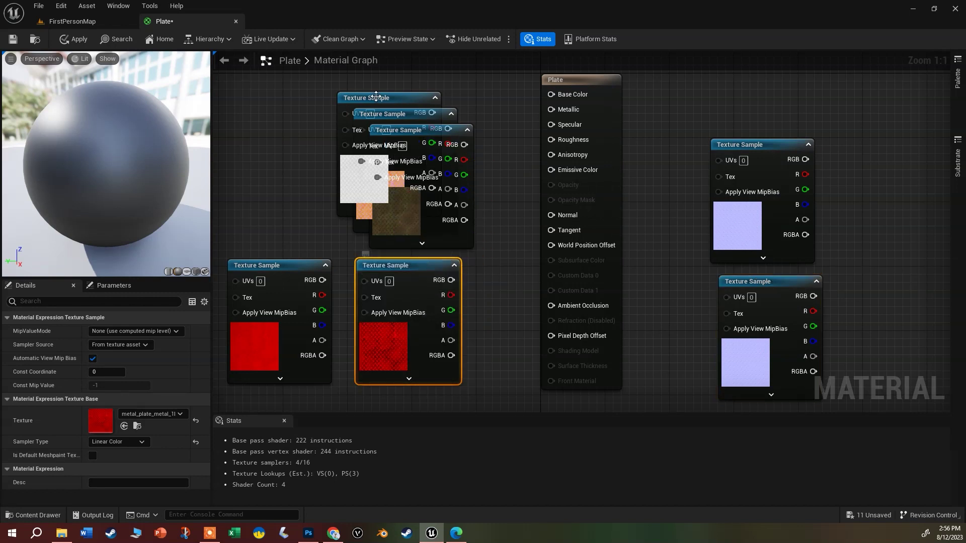
drag(398, 144, 281, 105)
drag(408, 113, 894, 250)
drag(430, 245, 462, 132)
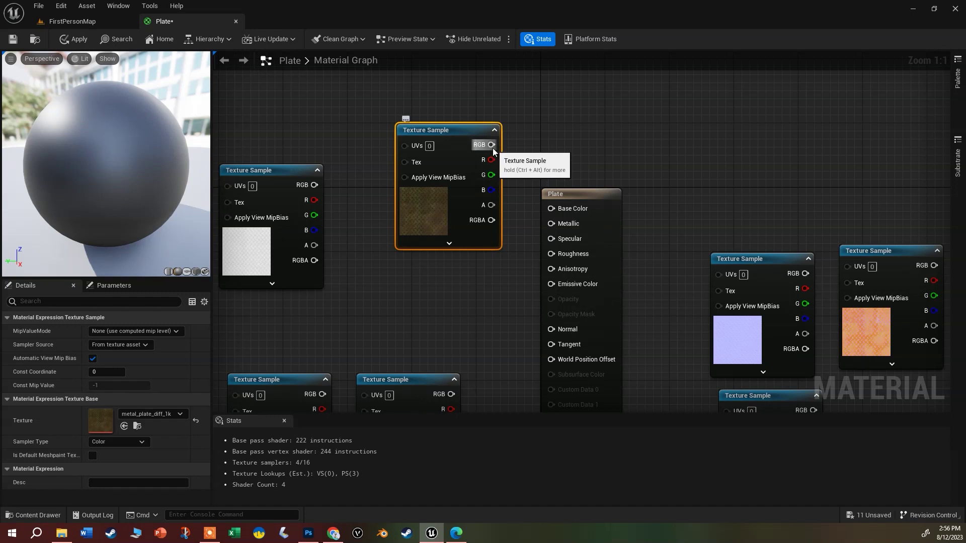
Wire the diffuse texture's RGB into Base Color and preview the material on a cube
drag(492, 144, 551, 211)
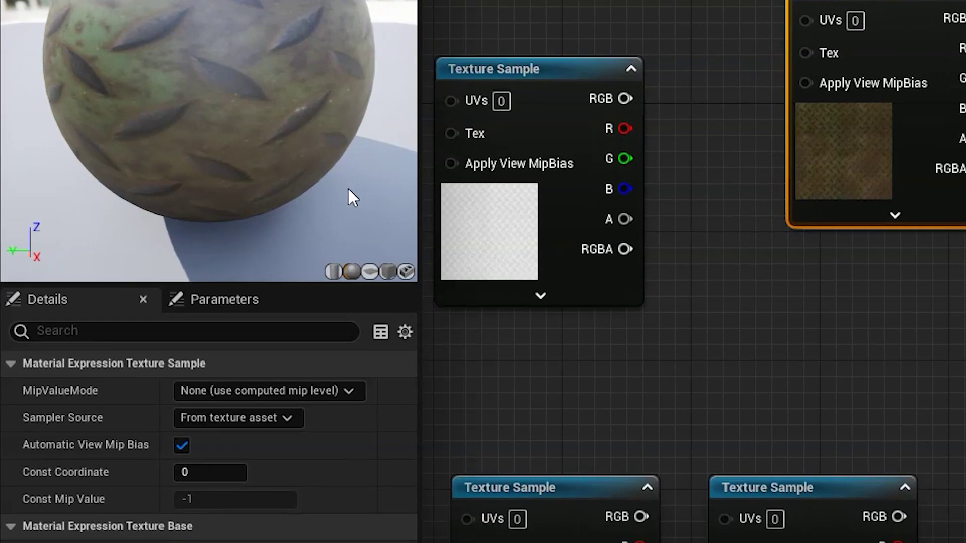
click(394, 273)
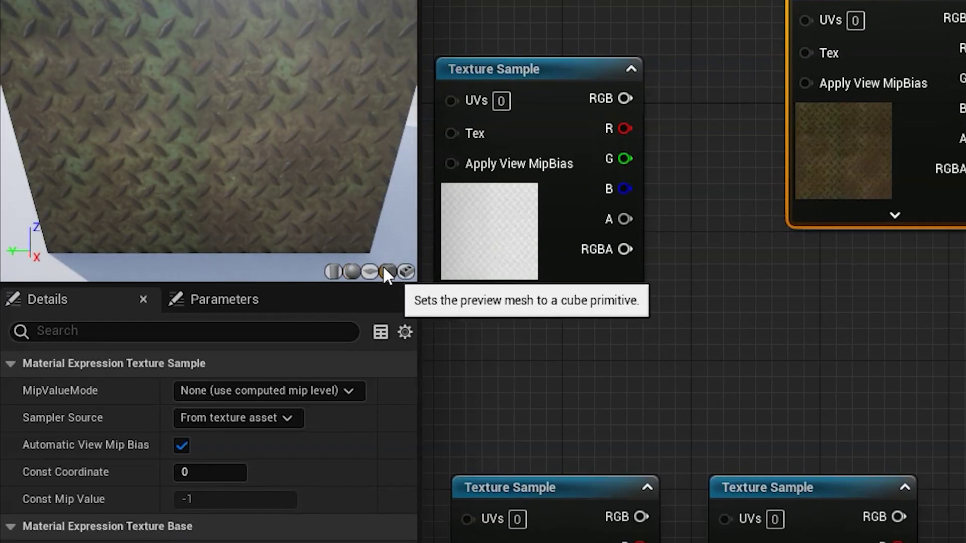
drag(208, 64, 120, 70)
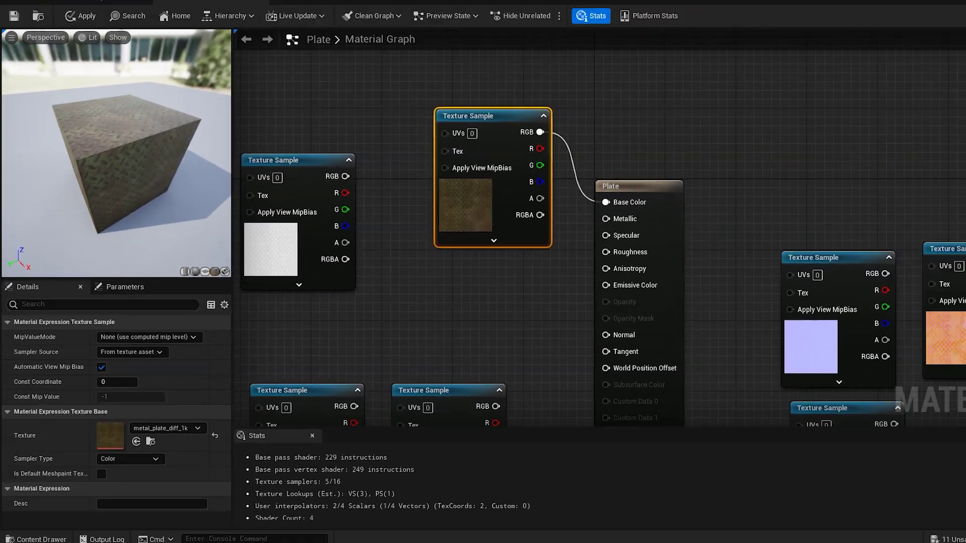
scroll(91, 158, up, 5)
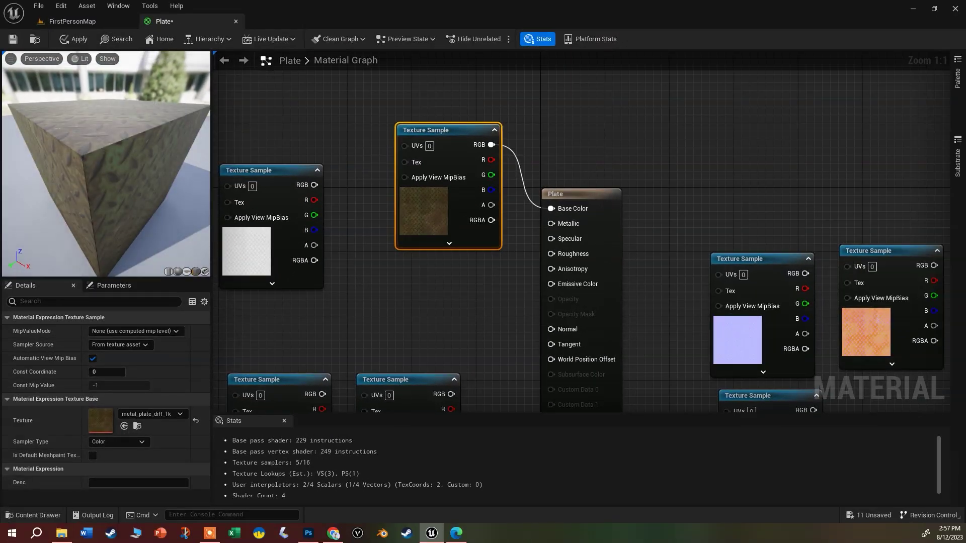
drag(89, 156, 85, 153)
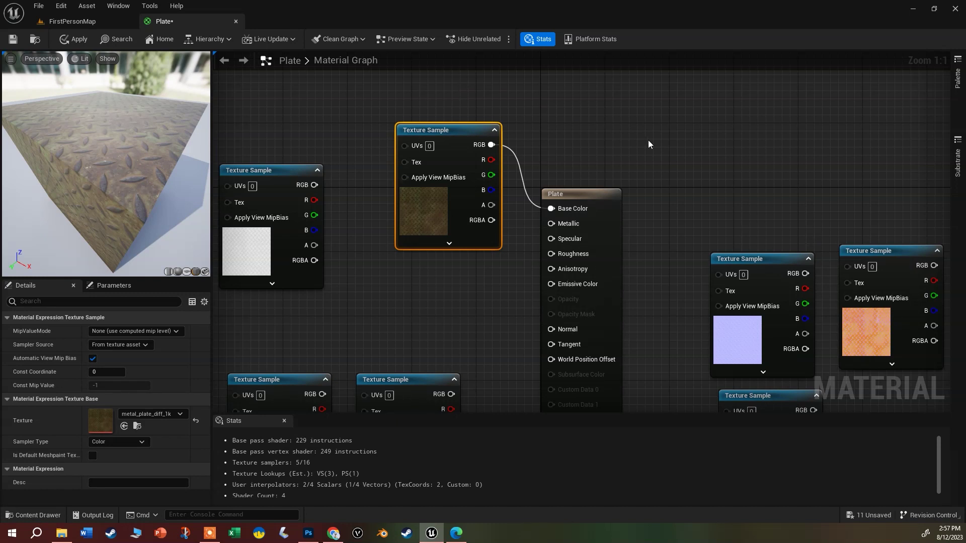
Connect the AO texture's RGB to the Ambient Occlusion input
right_drag(690, 153, 632, 150)
scroll(415, 300, down, 5)
scroll(416, 299, up, 5)
scroll(415, 300, down, 5)
scroll(416, 300, up, 4)
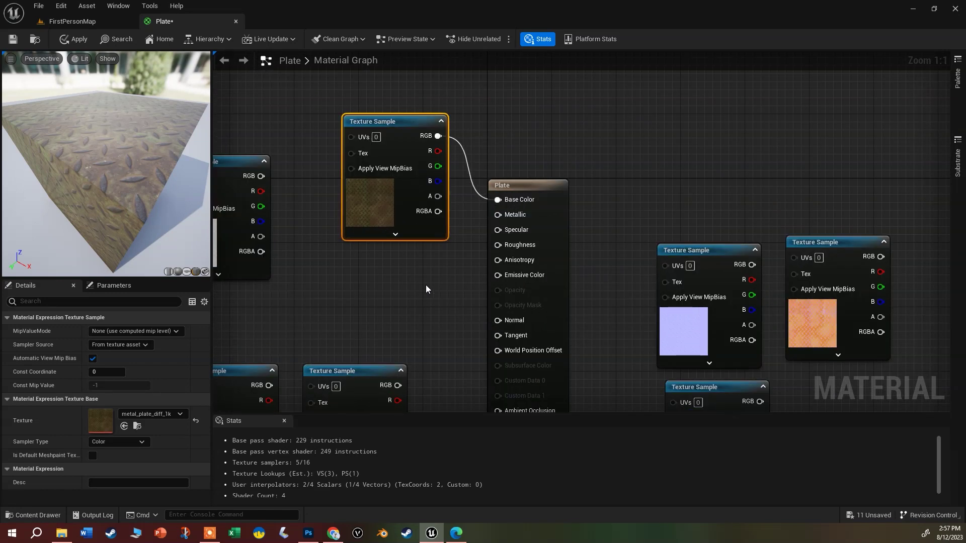
right_drag(436, 291, 469, 226)
scroll(469, 225, down, 1)
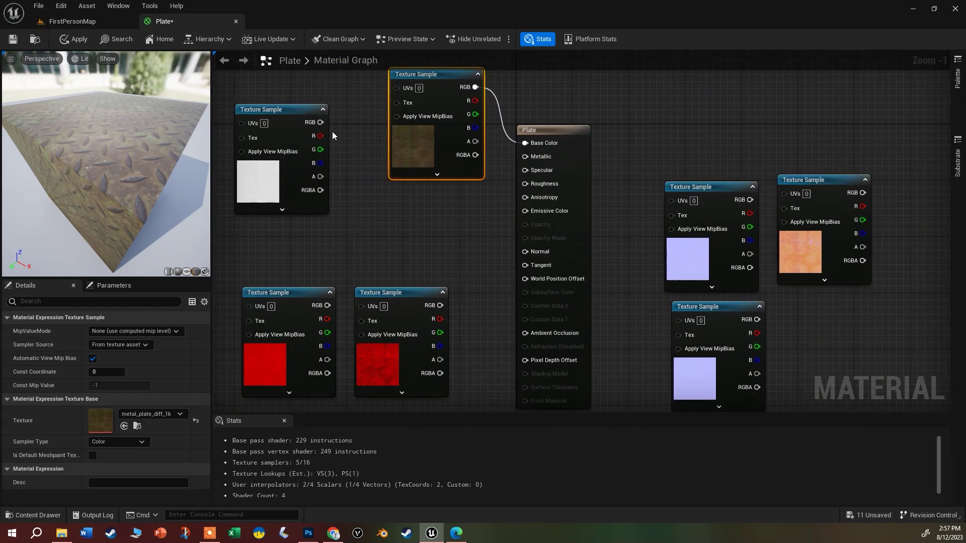
drag(320, 123, 527, 332)
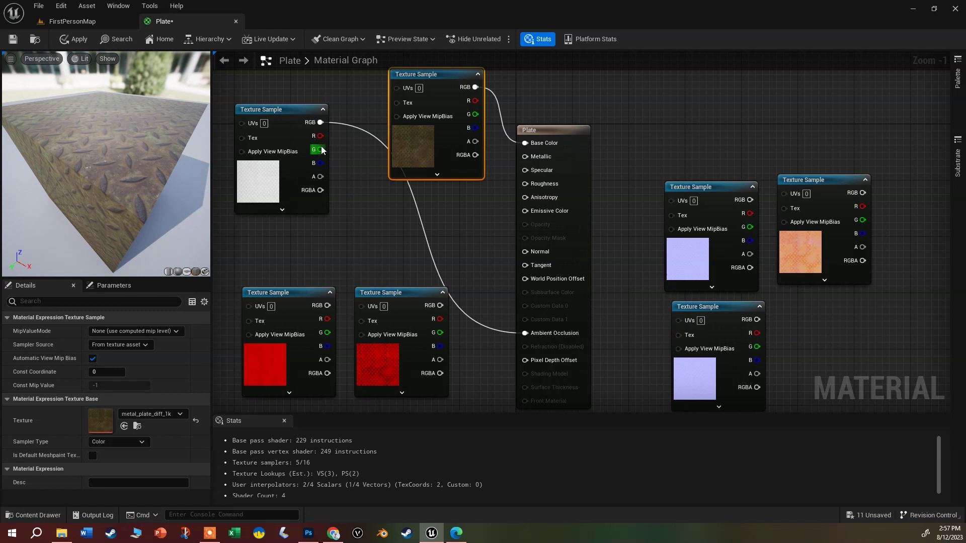
Move the roughness node up near Plate and connect it to the Roughness input
drag(297, 108, 332, 74)
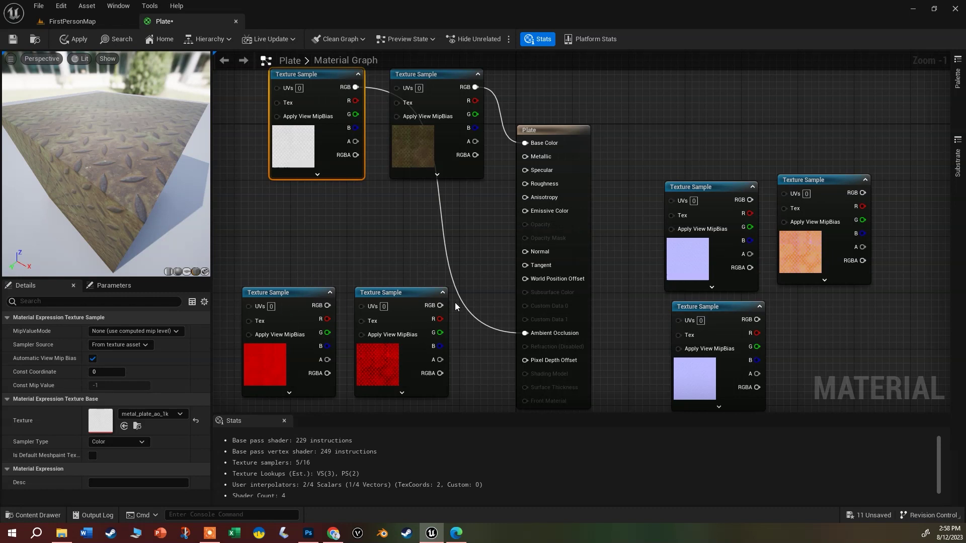
click(296, 292)
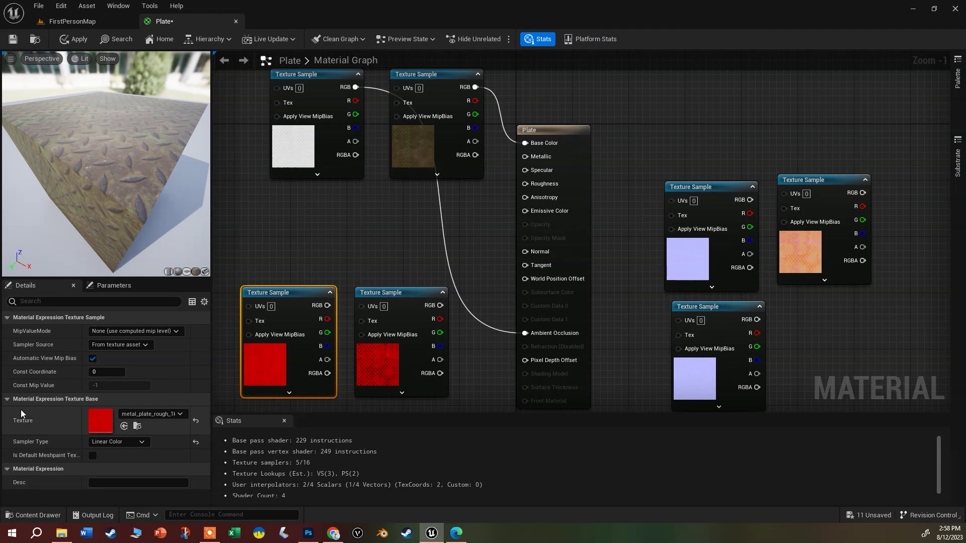
drag(211, 397, 239, 379)
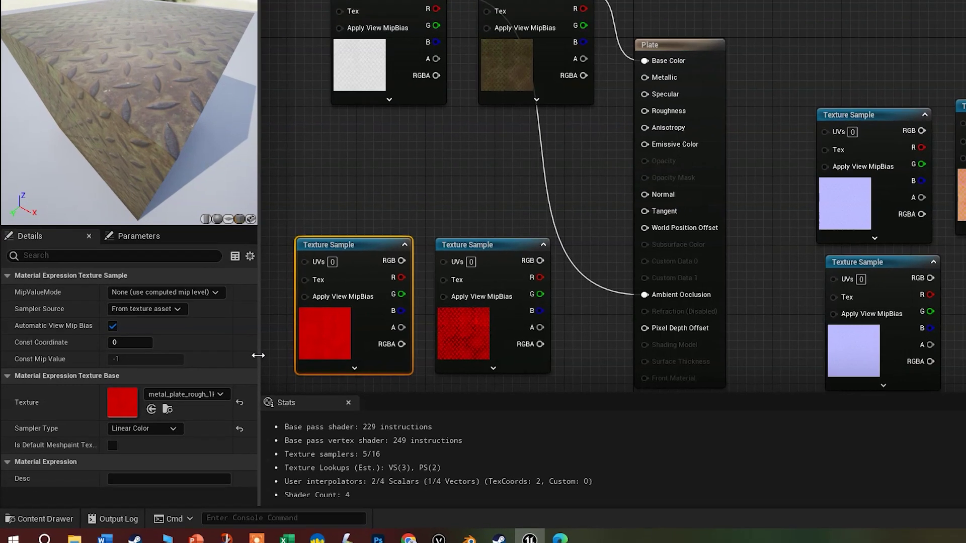
drag(427, 289, 315, 262)
drag(481, 212, 444, 214)
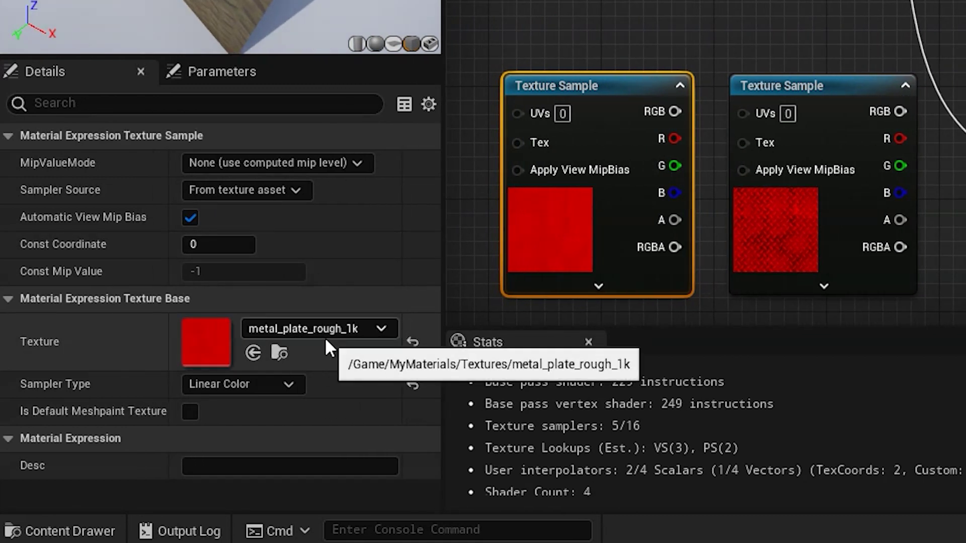
drag(640, 97, 697, 0)
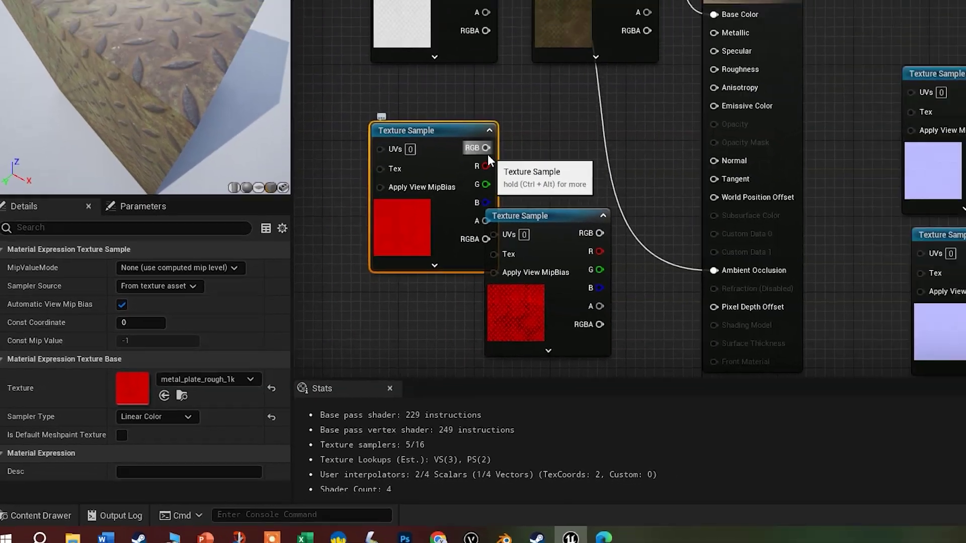
drag(368, 243, 537, 184)
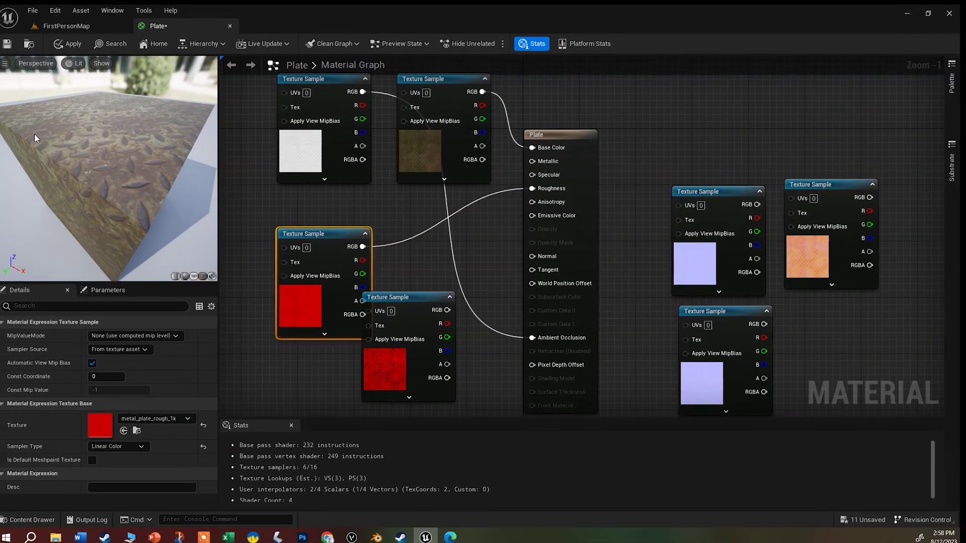
Connect the metal texture to Metallic and place its node beside the roughness node
click(396, 298)
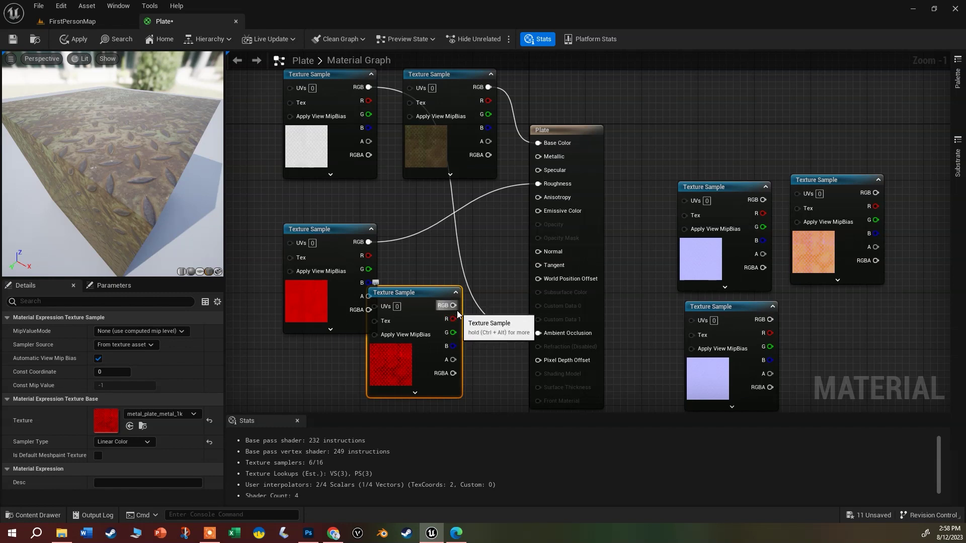
drag(453, 306, 541, 156)
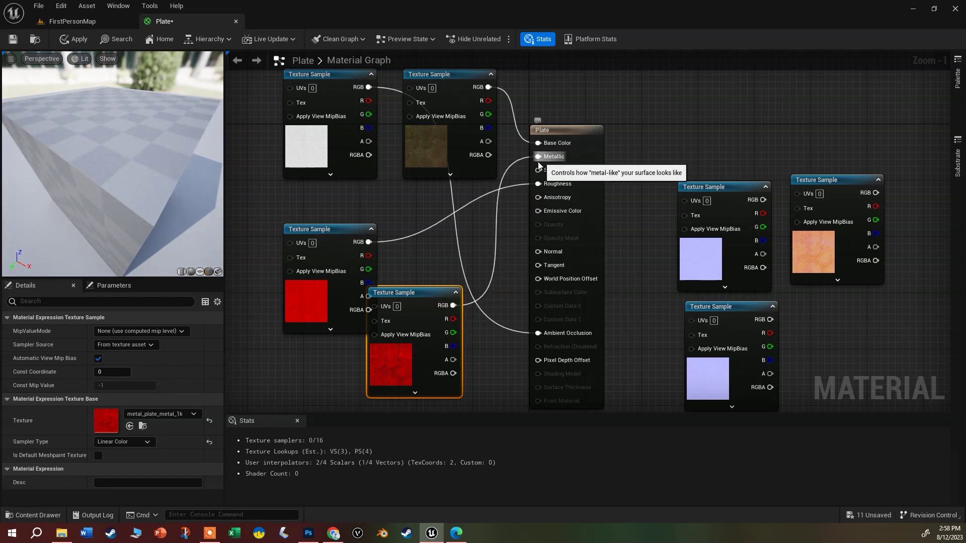
click(437, 282)
drag(458, 249, 458, 250)
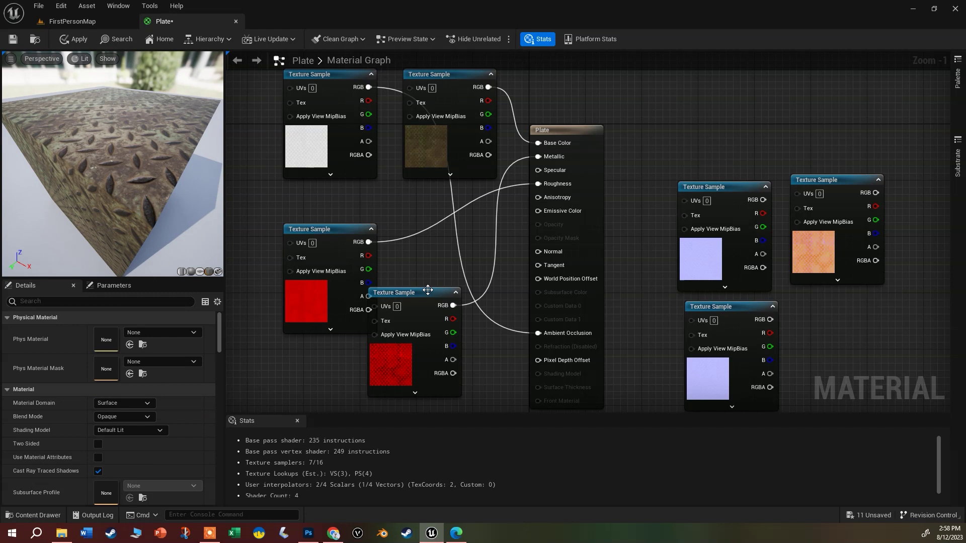
drag(386, 387, 400, 323)
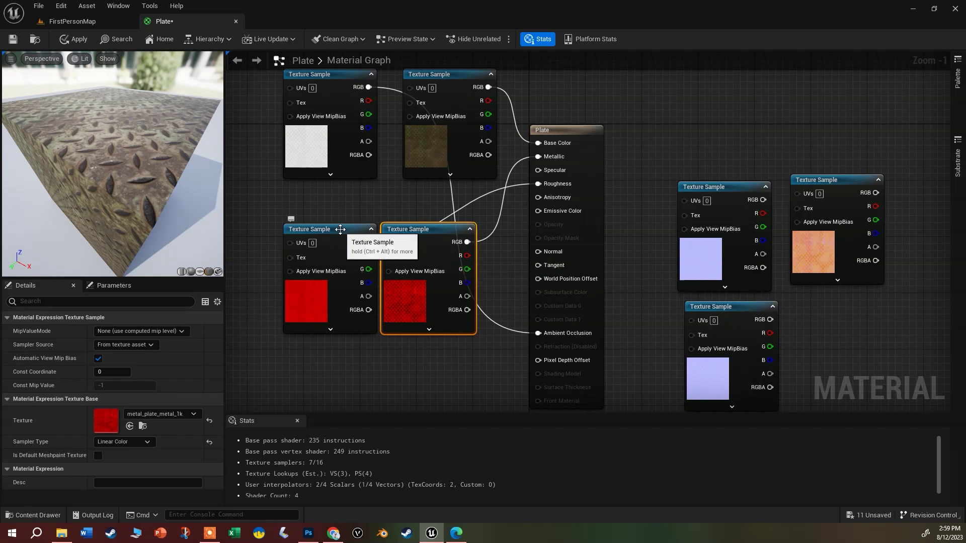
Tidy the roughness and metal nodes and inspect both normal-map nodes, picking metal_plate_nor_dx_1k
drag(340, 230, 311, 195)
drag(422, 229, 393, 222)
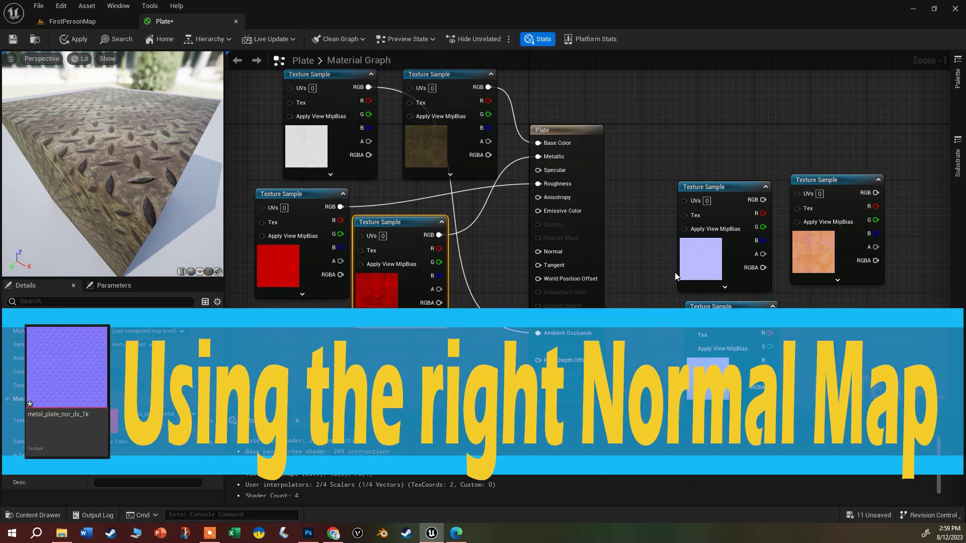
click(746, 231)
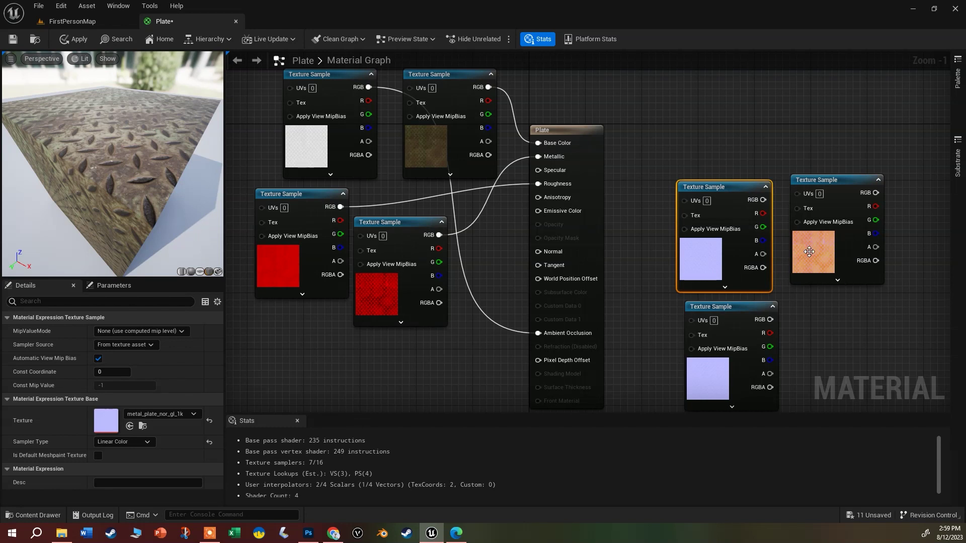
click(733, 311)
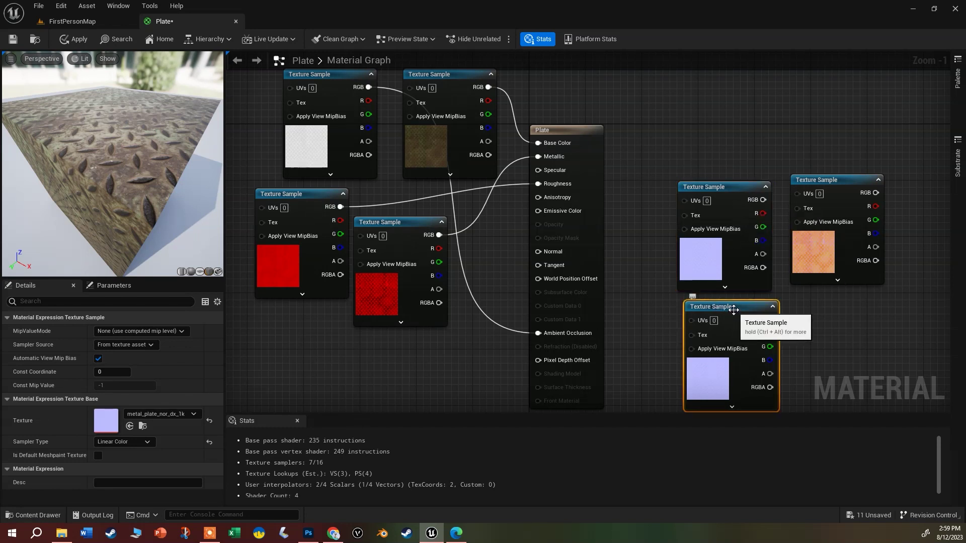
Place the metal_plate_nor_dx_1k node beneath the red texture nodes and bring up the Content Drawer
drag(740, 307, 533, 251)
scroll(446, 375, down, 5)
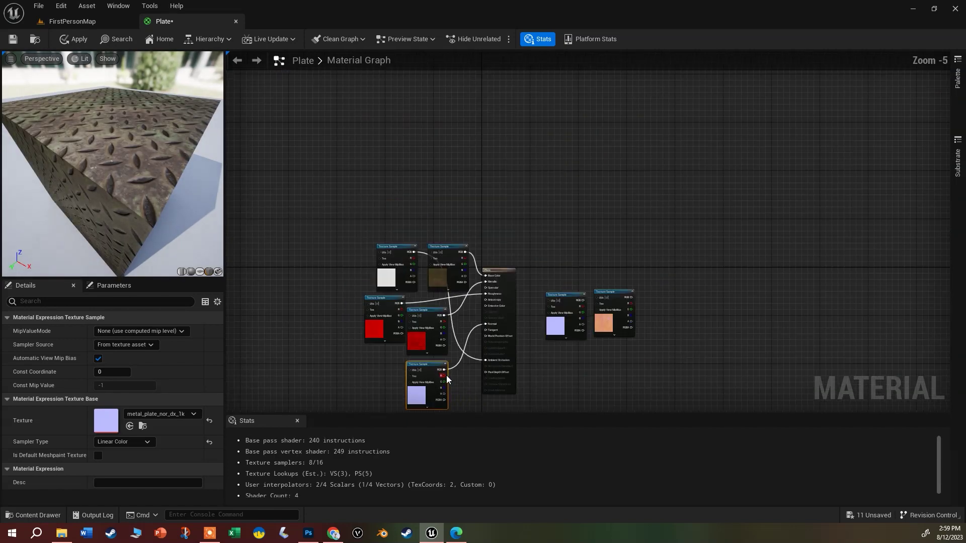
scroll(446, 375, up, 4)
right_drag(446, 370, 417, 289)
scroll(411, 304, up, 2)
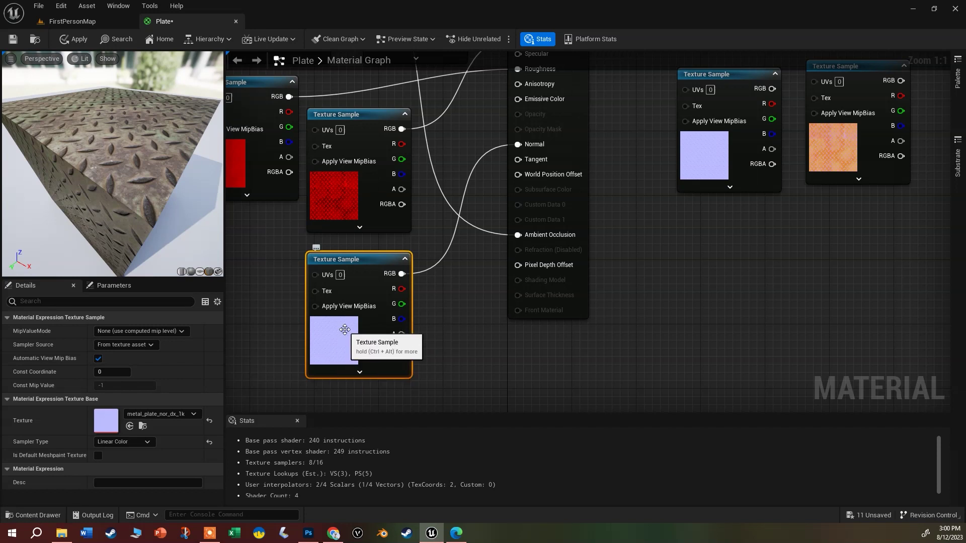
key(ctrl+space)
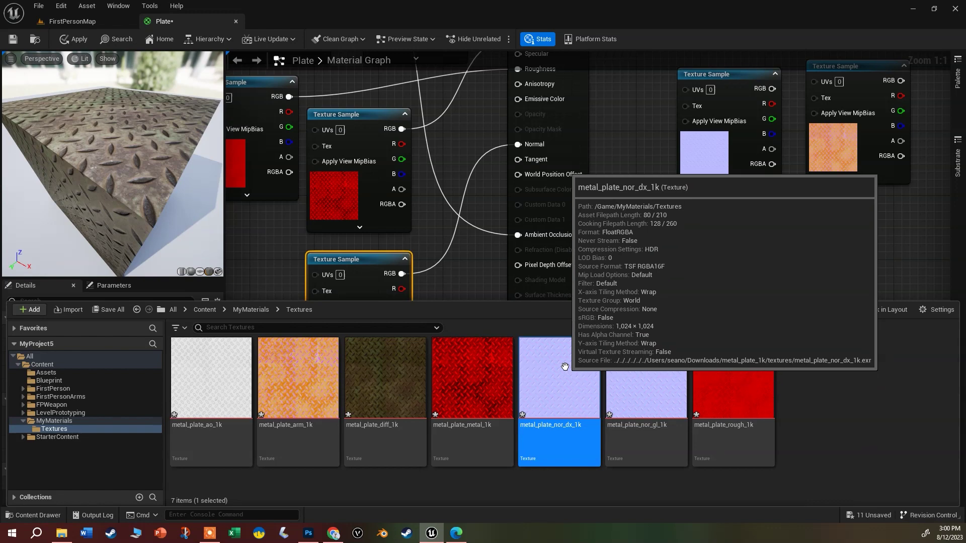
Set metal_plate_nor_dx_1k's Compression Settings to Normalmap (DXT5, BC5 on DX11) and close the texture editor
double_click(558, 392)
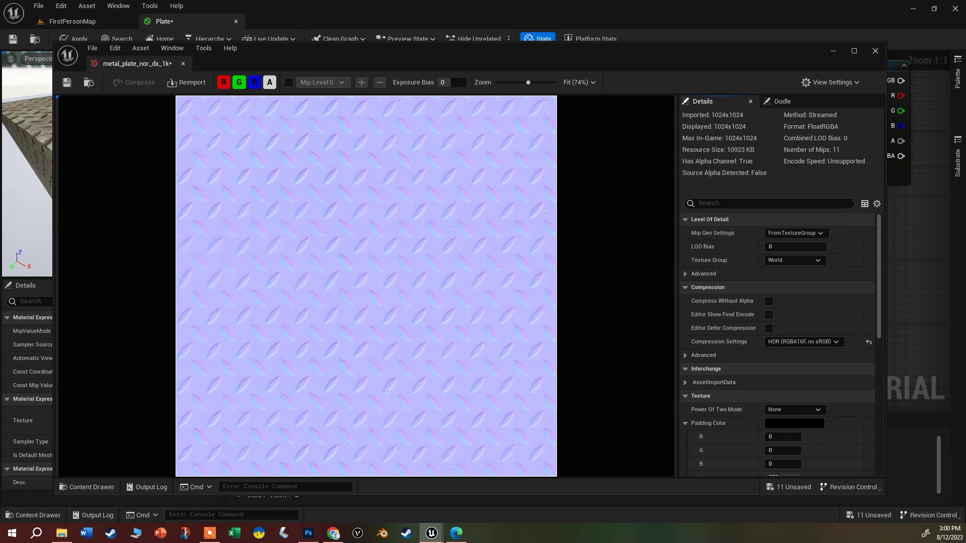
scroll(724, 339, down, 2)
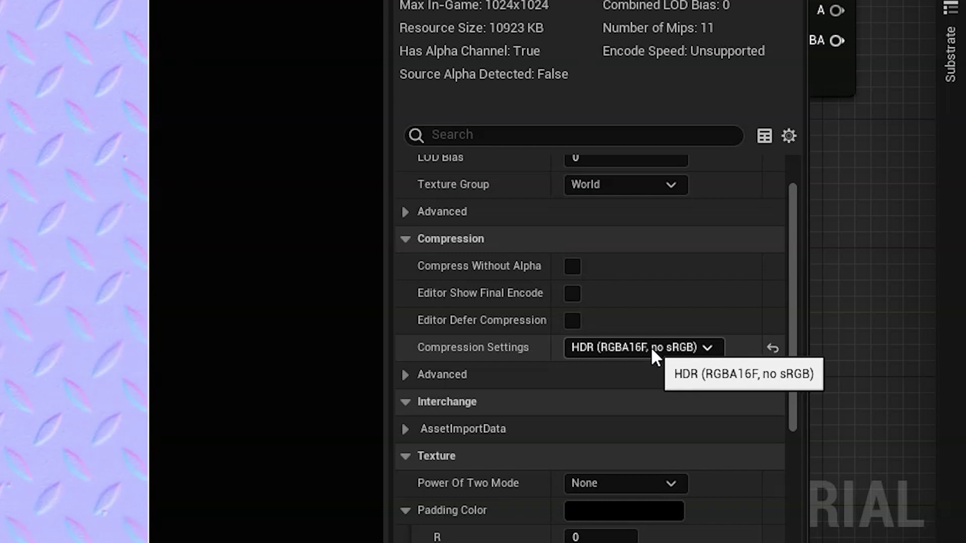
click(650, 346)
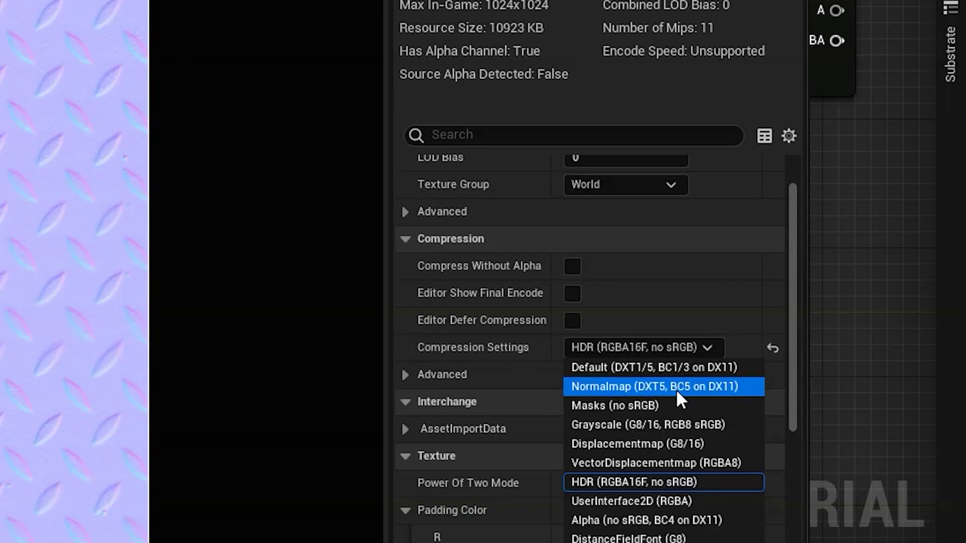
click(675, 388)
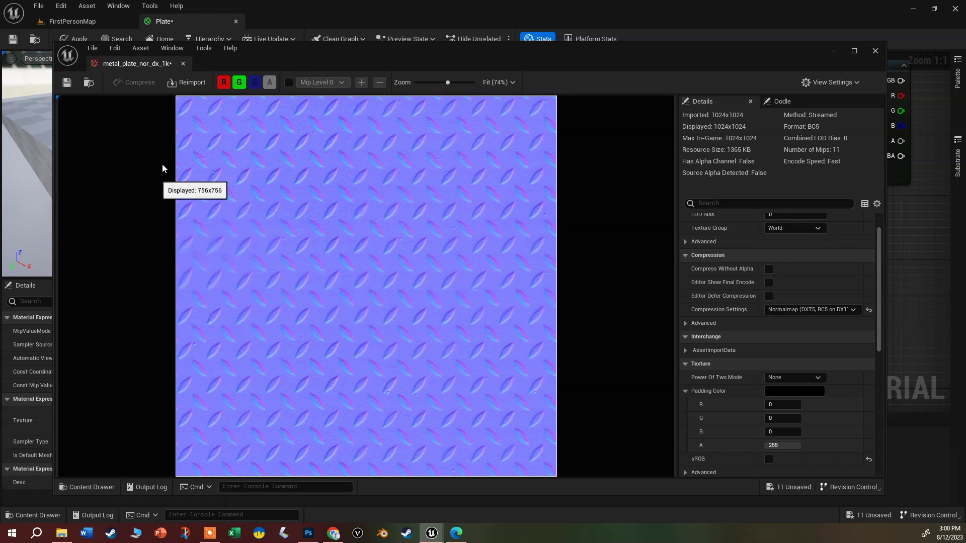
click(875, 52)
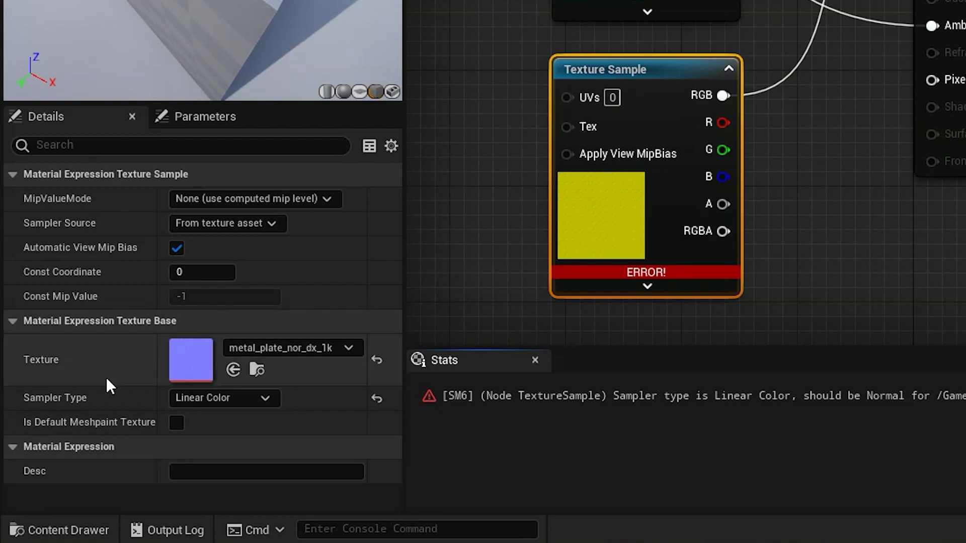
Change the normal-map texture sample's Sampler Type to Normal
click(266, 399)
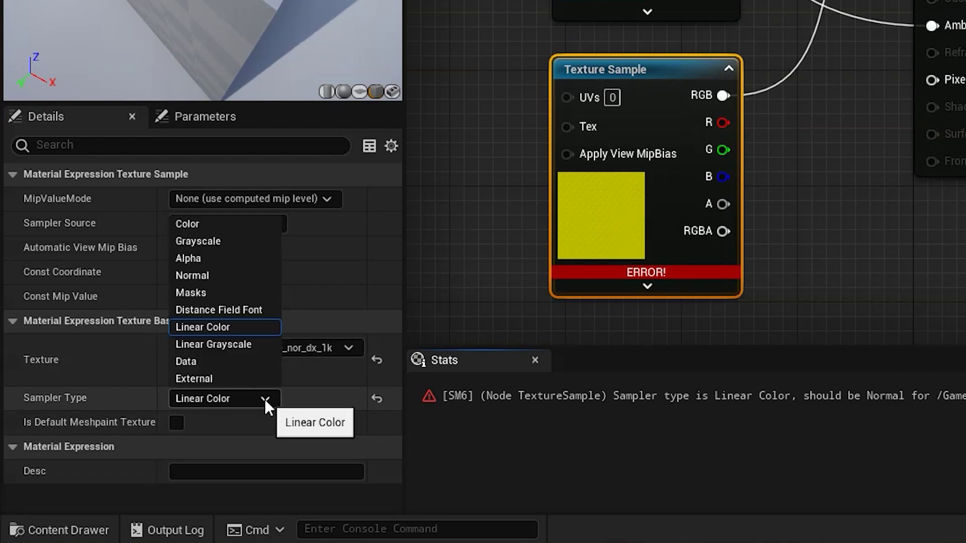
click(223, 277)
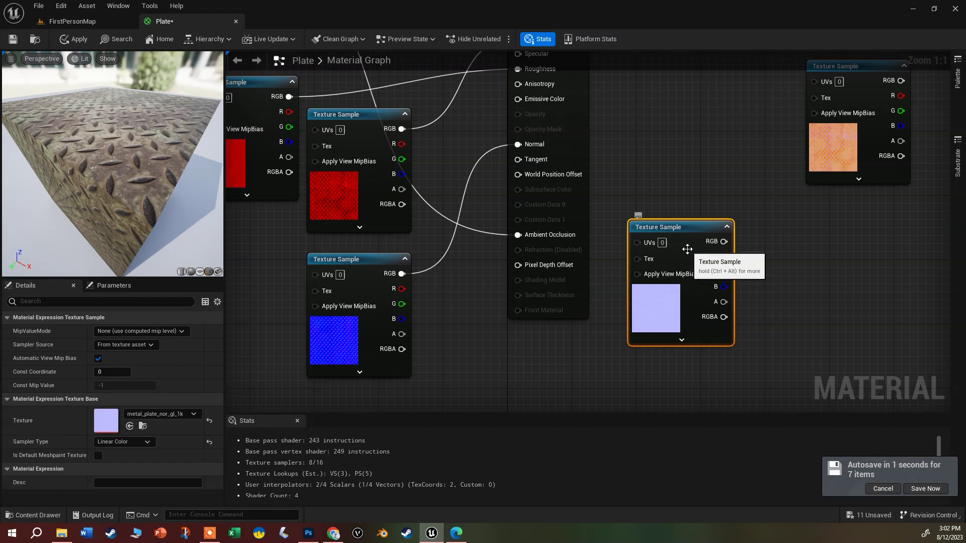
Open the metal_plate_nor_gl_1k texture and set its Compression Settings to Normalmap
key(ctrl+space)
double_click(626, 400)
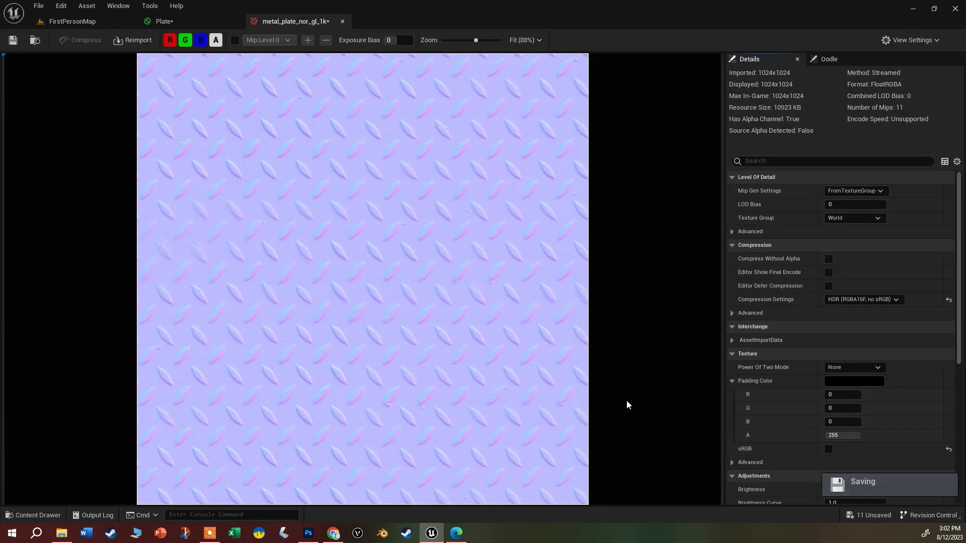
click(850, 300)
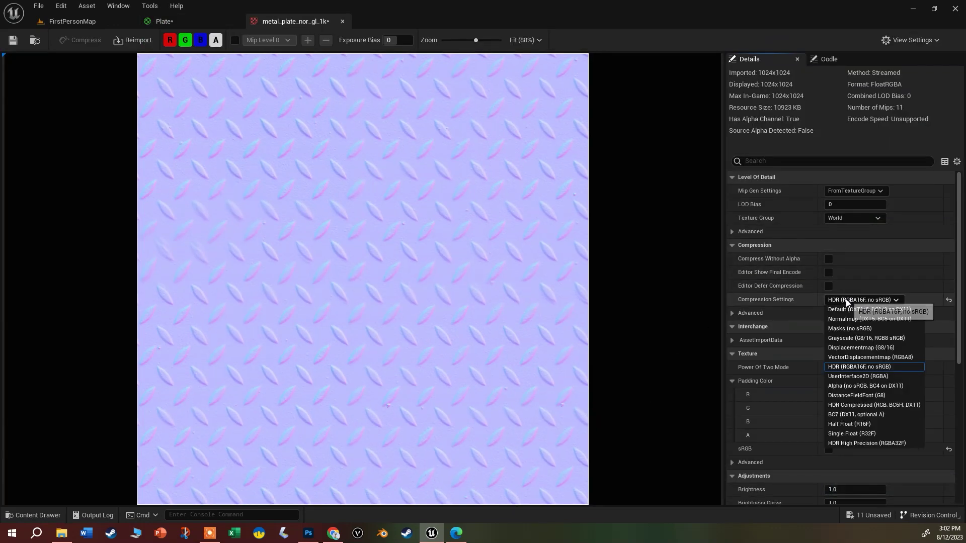
click(874, 319)
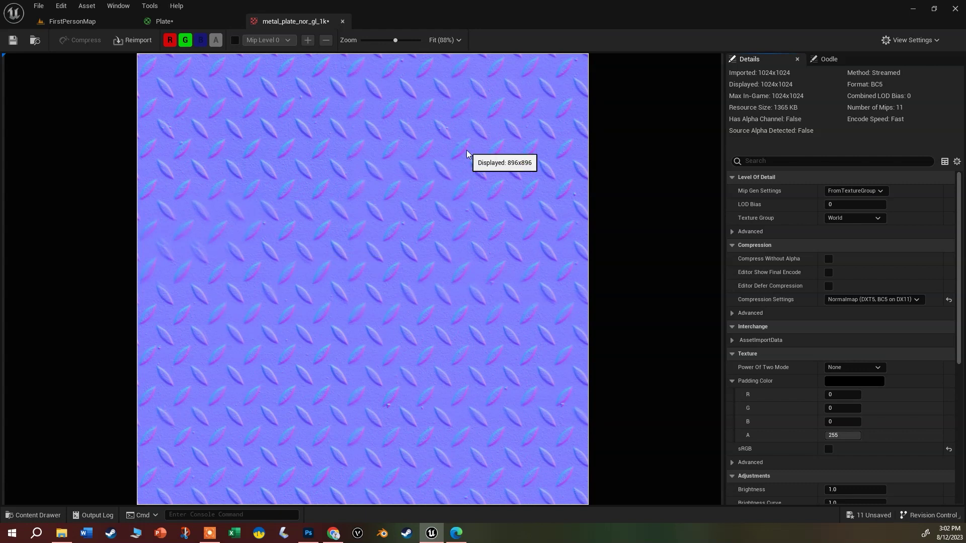
Enable Flip Green Channel on the texture, save it, and return to the Plate material
click(775, 160)
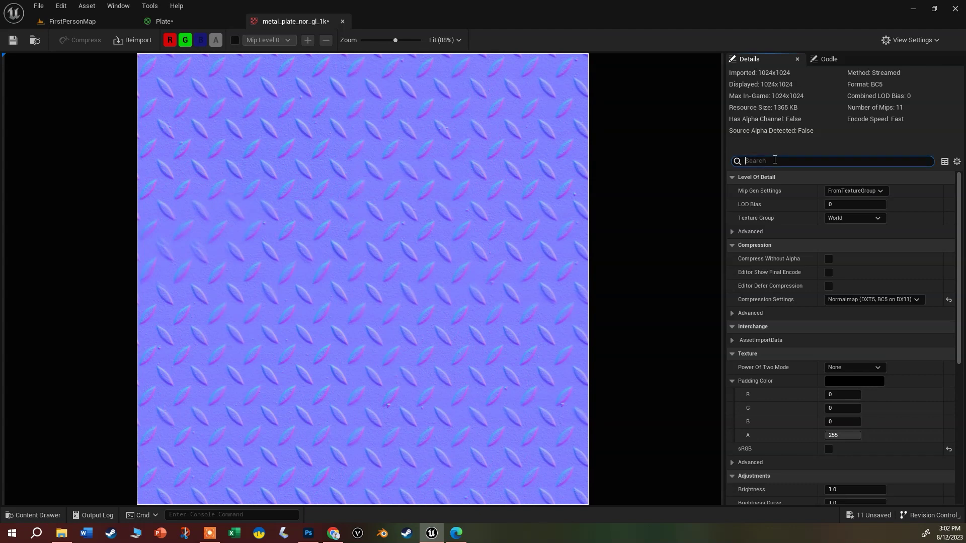
scroll(852, 471, down, 5)
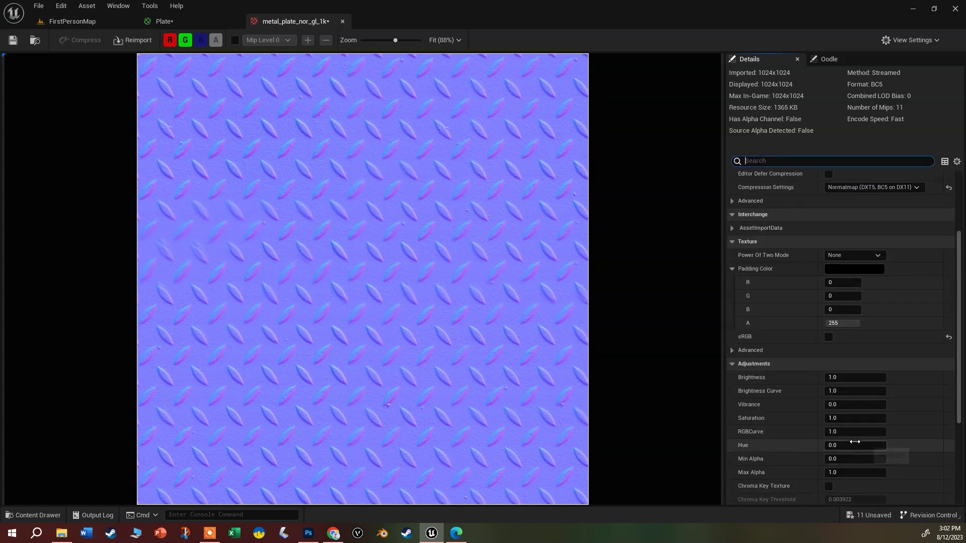
scroll(784, 364, up, 4)
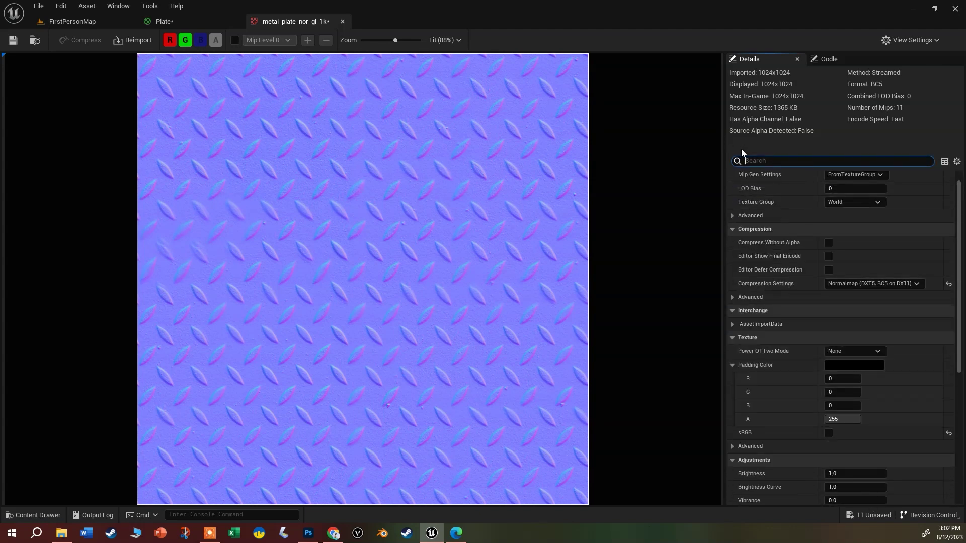
text(green)
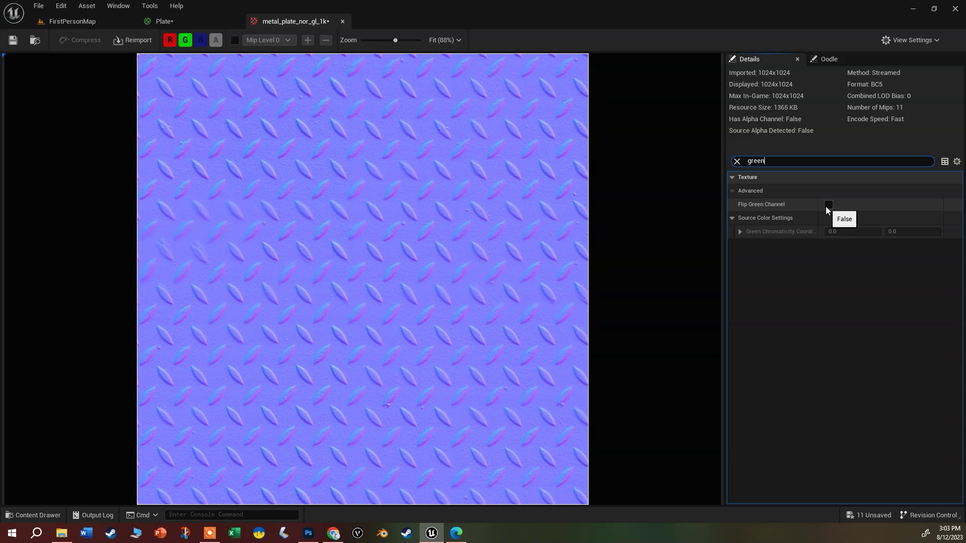
click(826, 208)
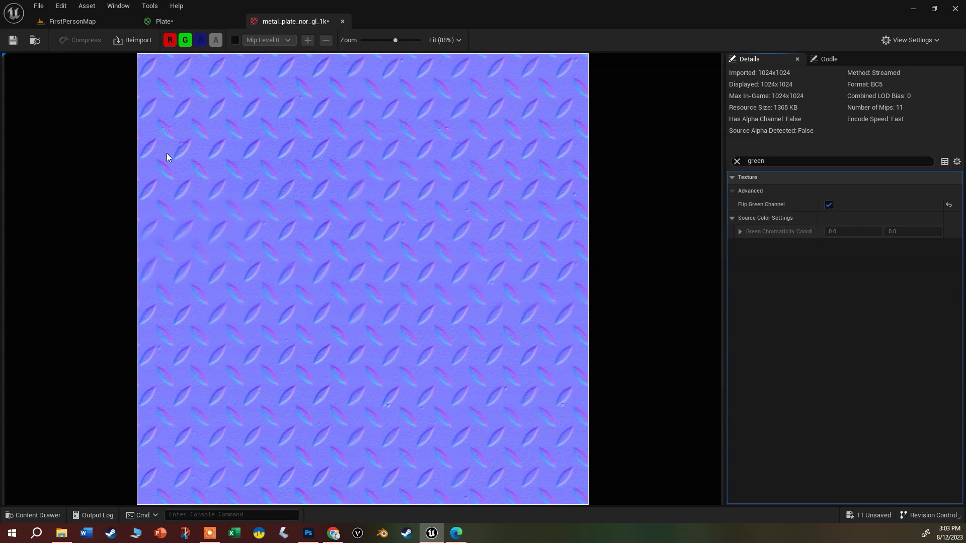
click(13, 41)
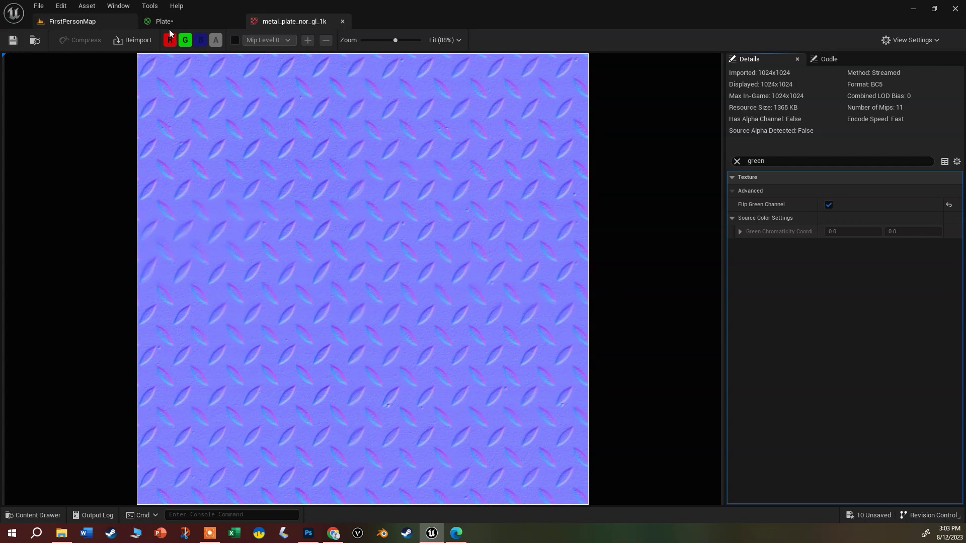
click(219, 23)
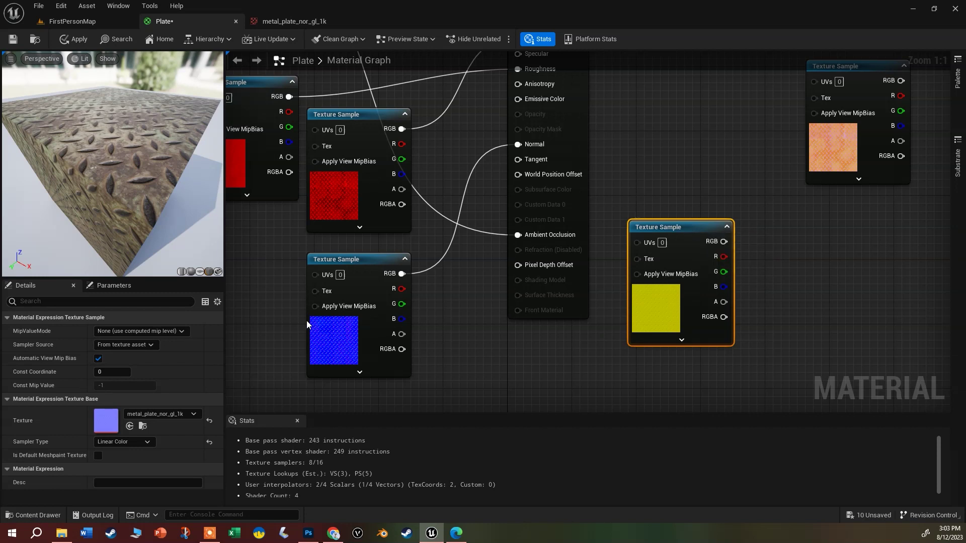
Set the second normal-map node's Sampler Type to Normal and move it right and down
click(134, 441)
click(135, 375)
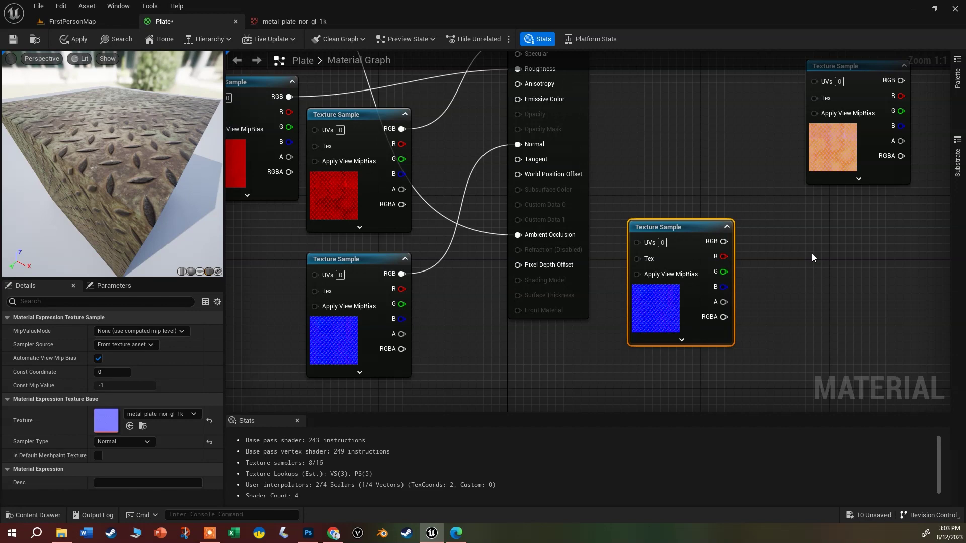
scroll(787, 279, down, 3)
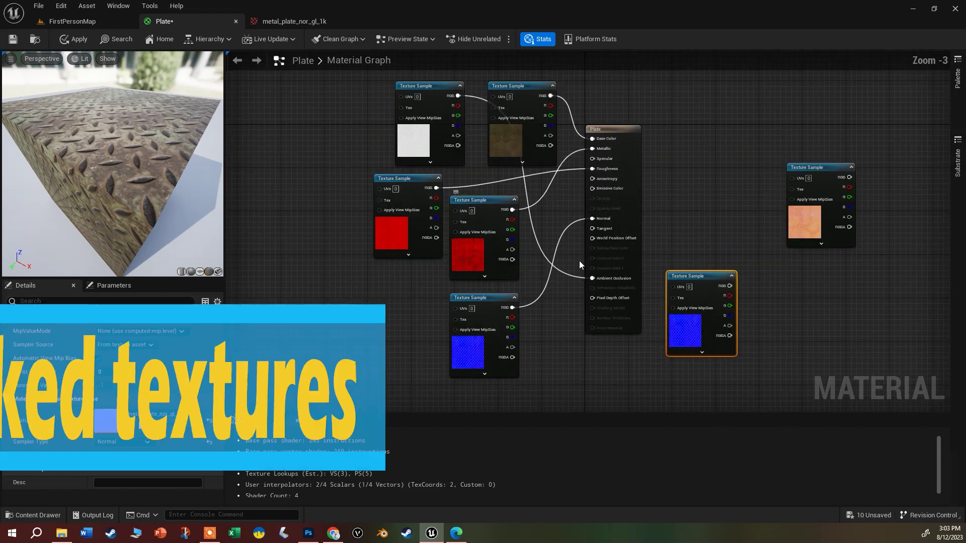
drag(692, 273, 816, 340)
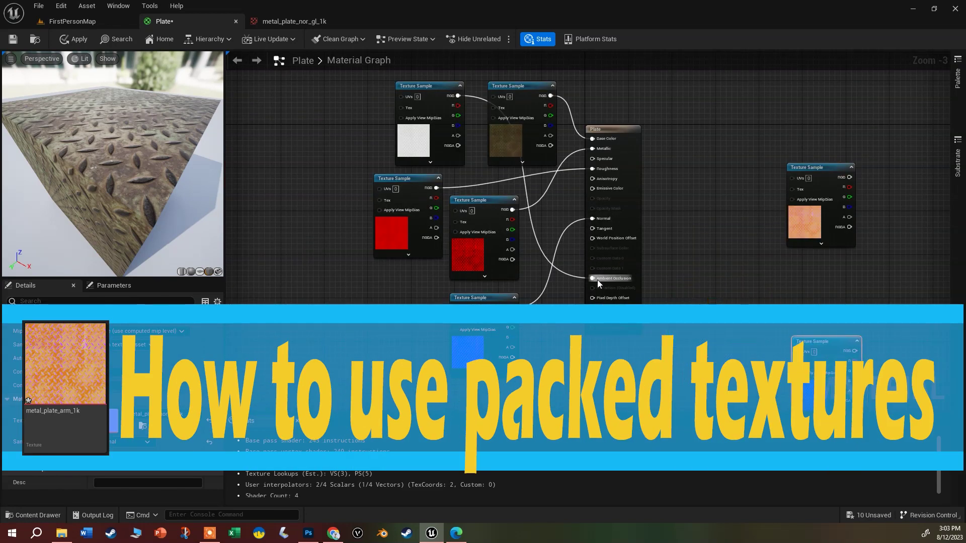
scroll(594, 287, up, 1)
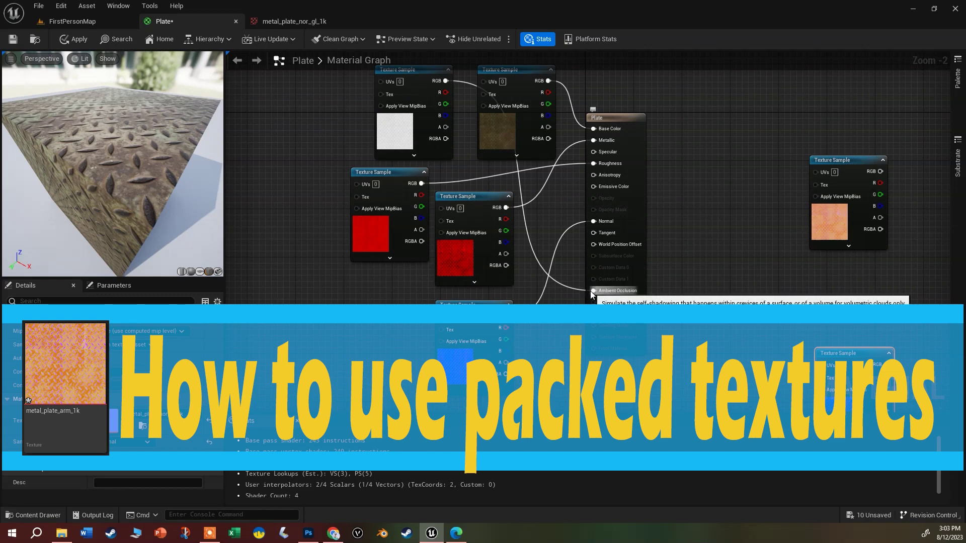
Disconnect the Plate node's Ambient Occlusion, Metallic and Roughness inputs
alt+click(592, 290)
alt+click(593, 140)
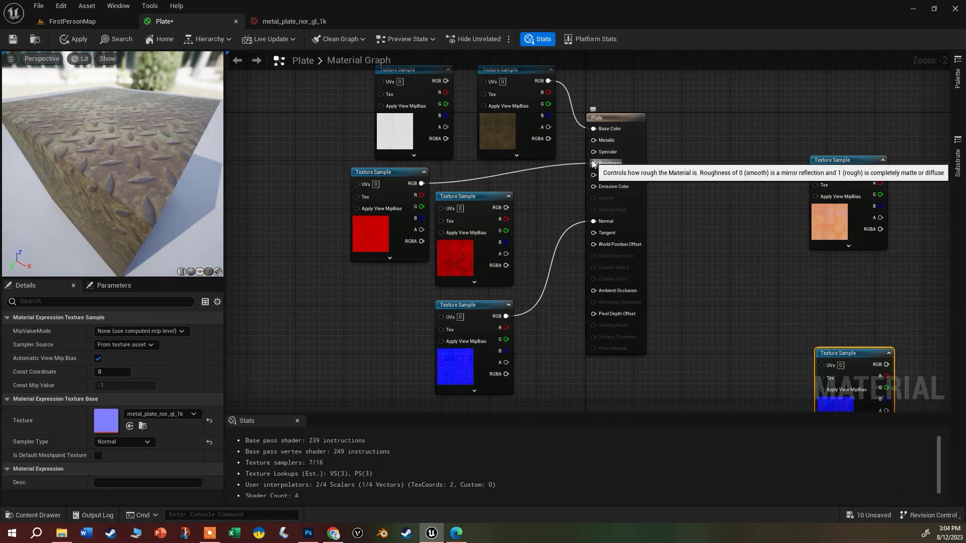
alt+click(593, 163)
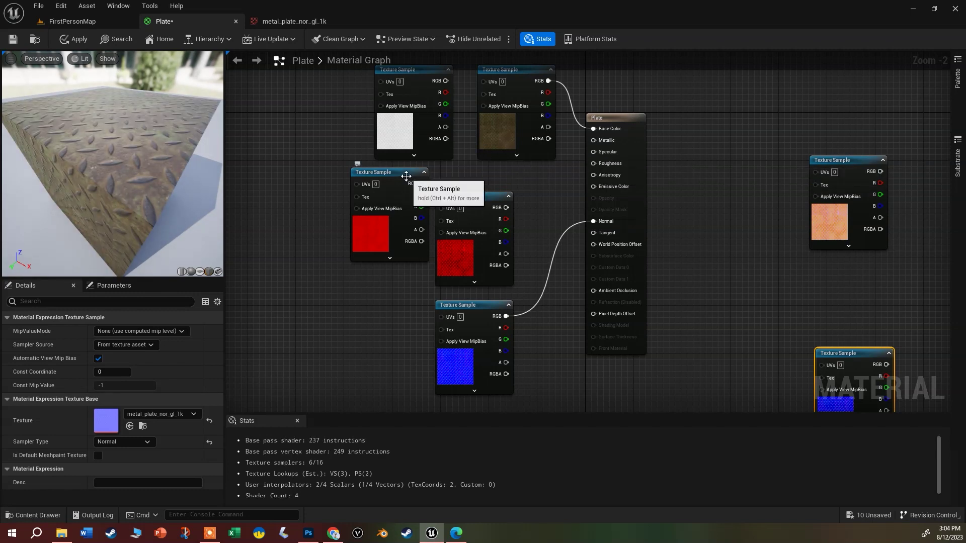
Stack the red metal/roughness and AO textures on the left; place the ARM texture beside Plate
drag(405, 176, 286, 176)
drag(488, 198, 284, 282)
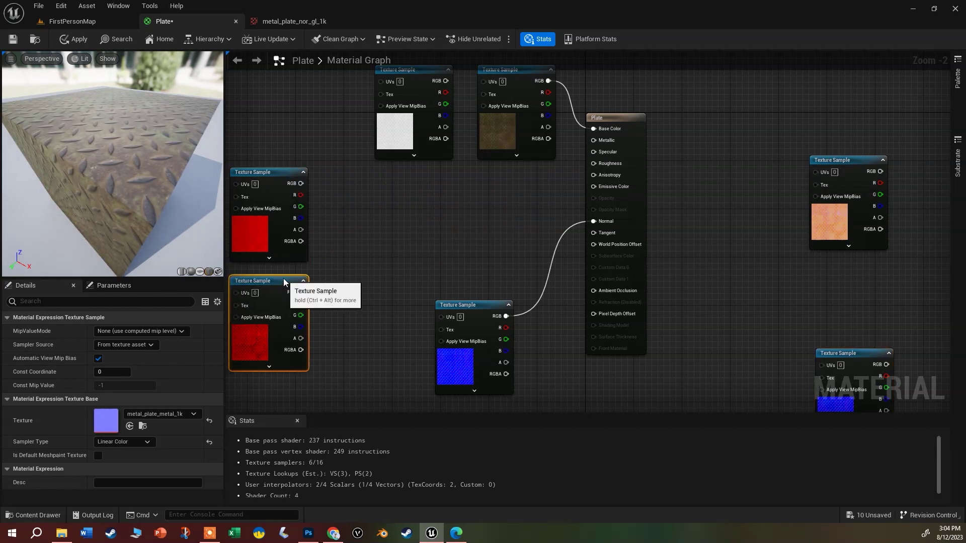
drag(423, 70, 289, 82)
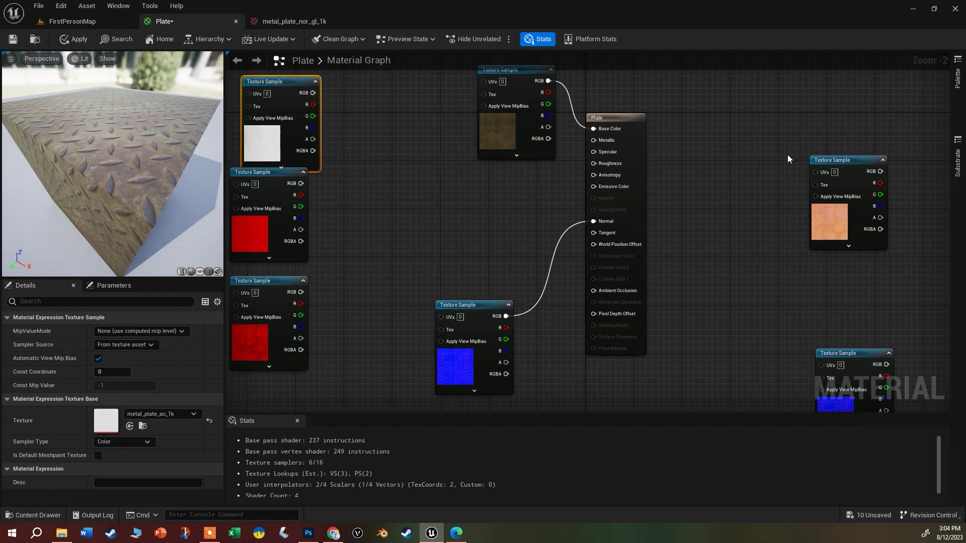
drag(858, 160, 484, 184)
scroll(484, 184, up, 1)
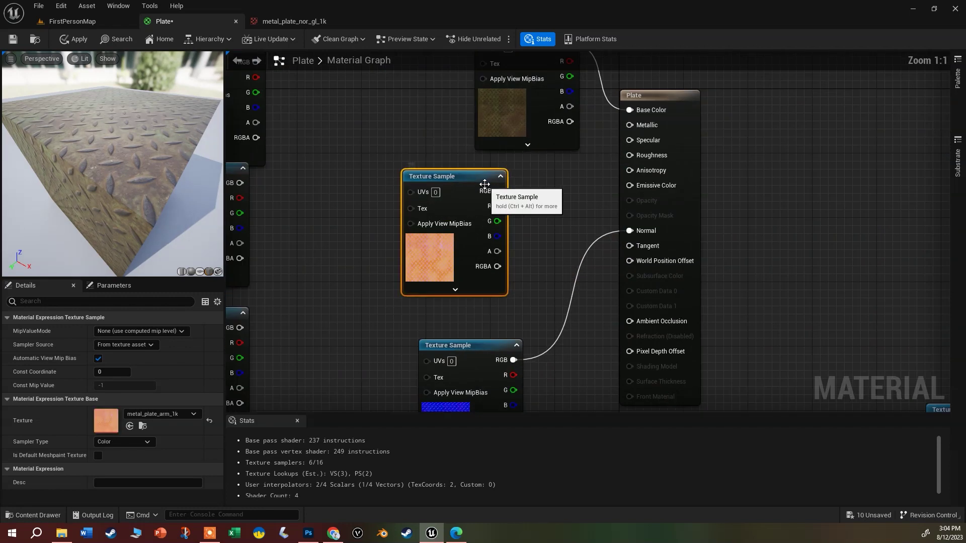
key(ctrl+space)
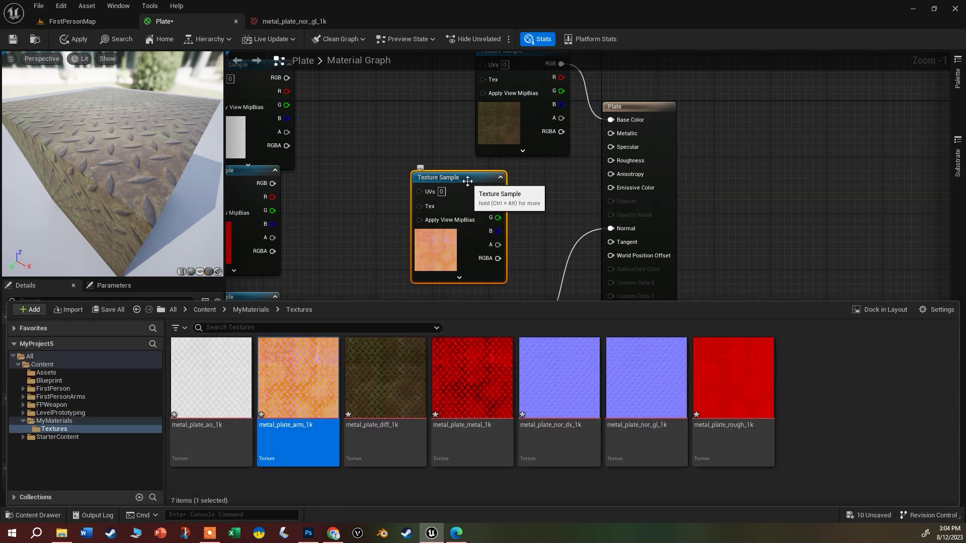
mouse_move(317, 386)
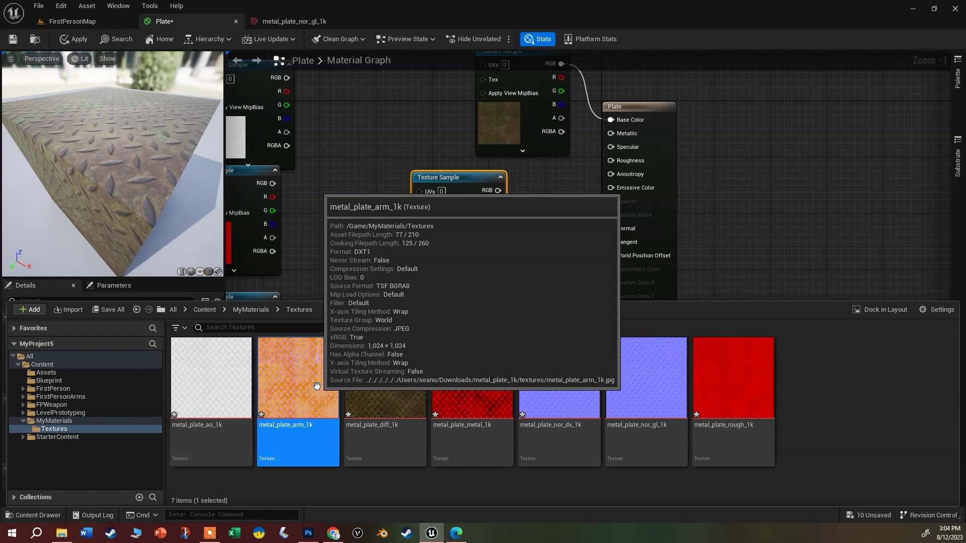
double_click(316, 386)
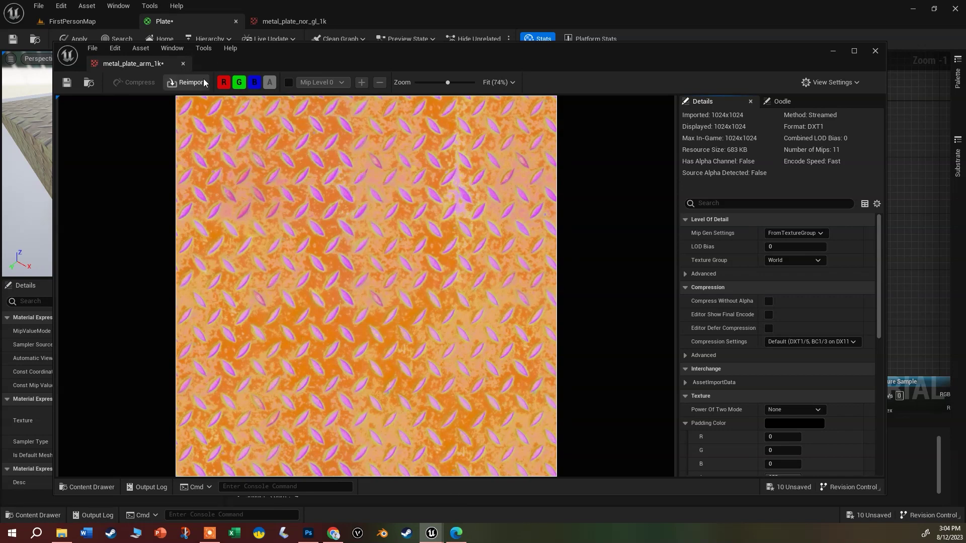
click(224, 83)
click(239, 83)
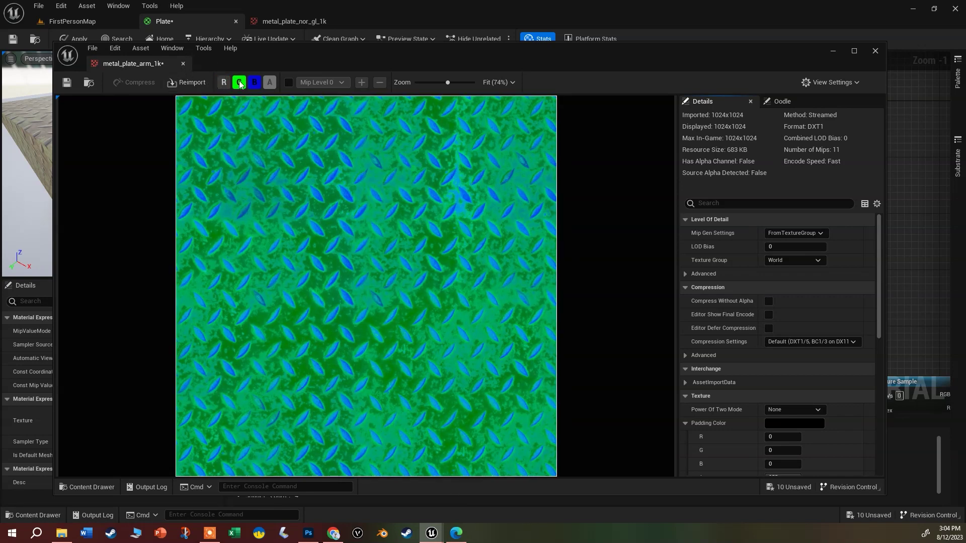
click(255, 82)
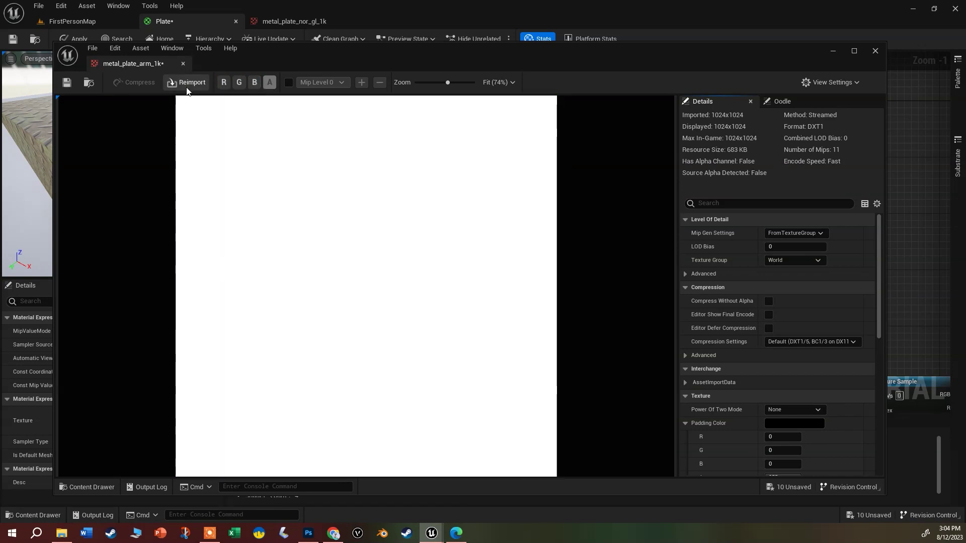
click(225, 82)
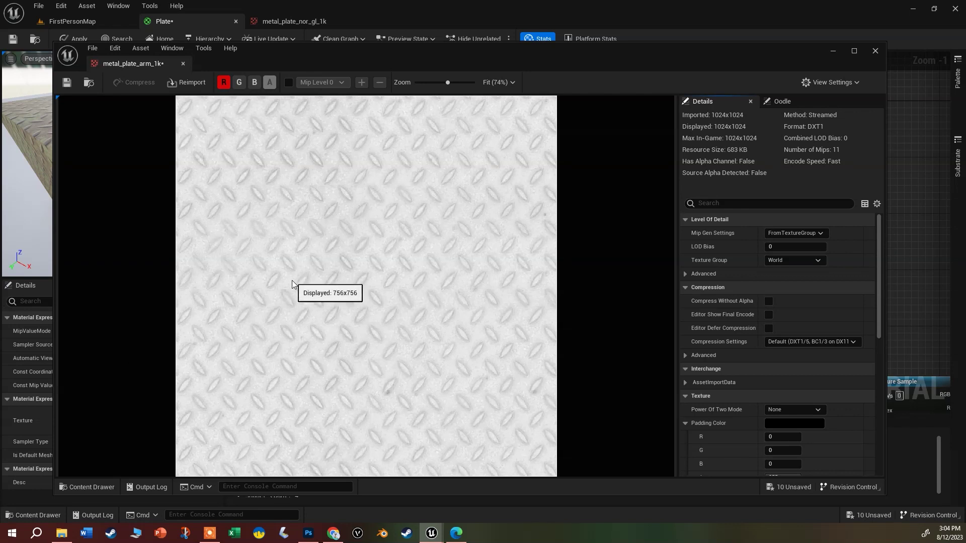
click(223, 84)
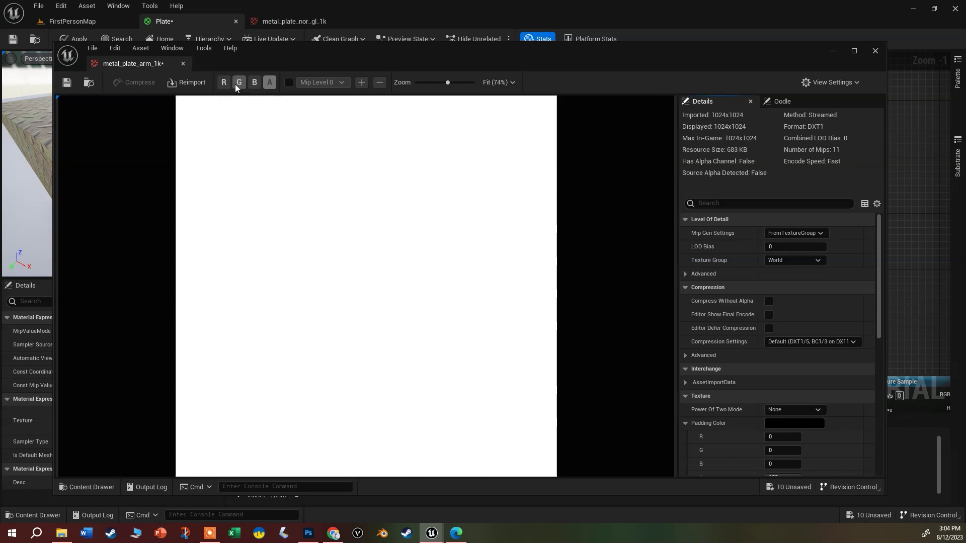
click(236, 84)
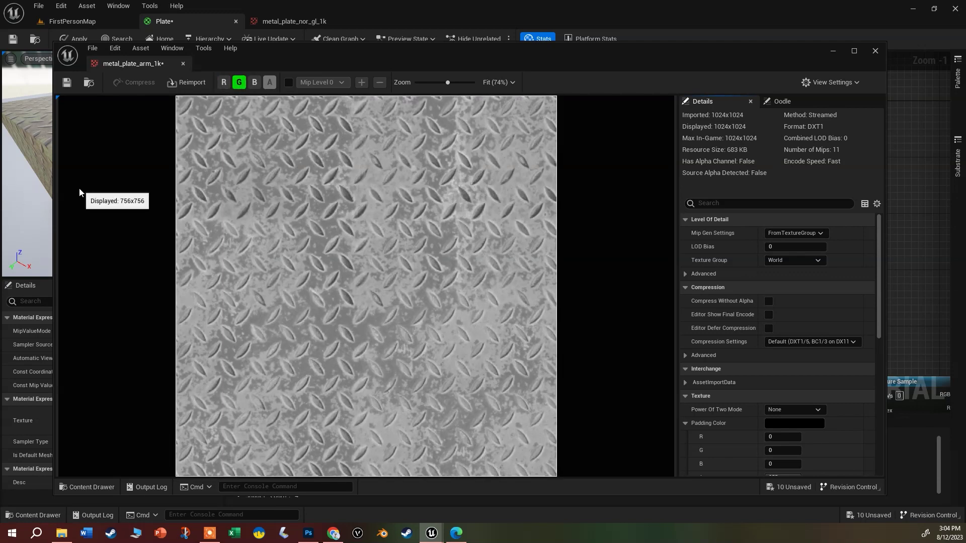
click(239, 82)
click(254, 82)
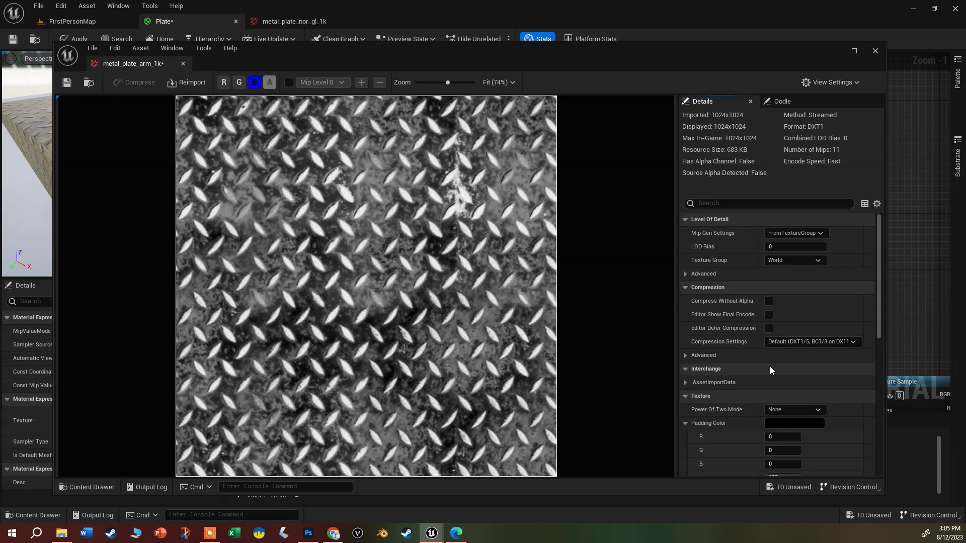
click(234, 83)
click(224, 83)
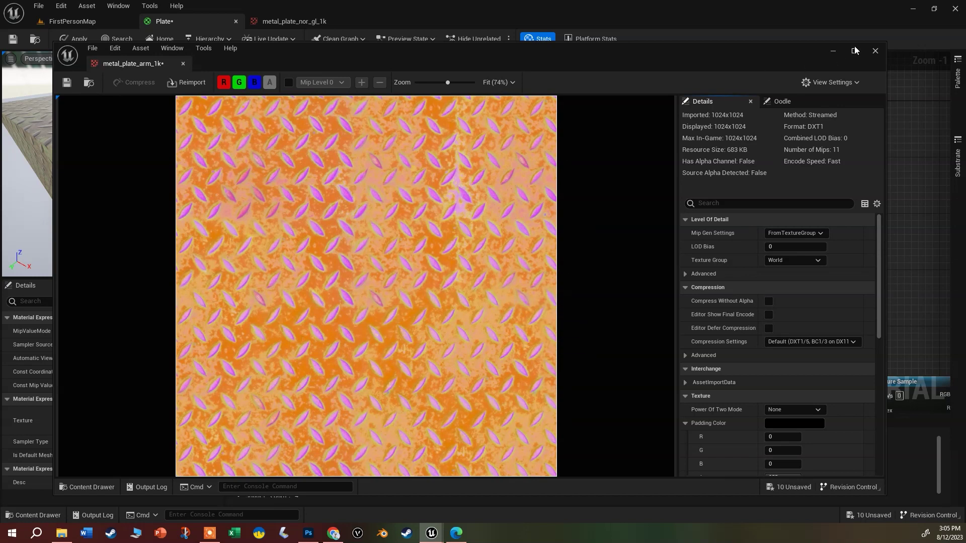
click(876, 51)
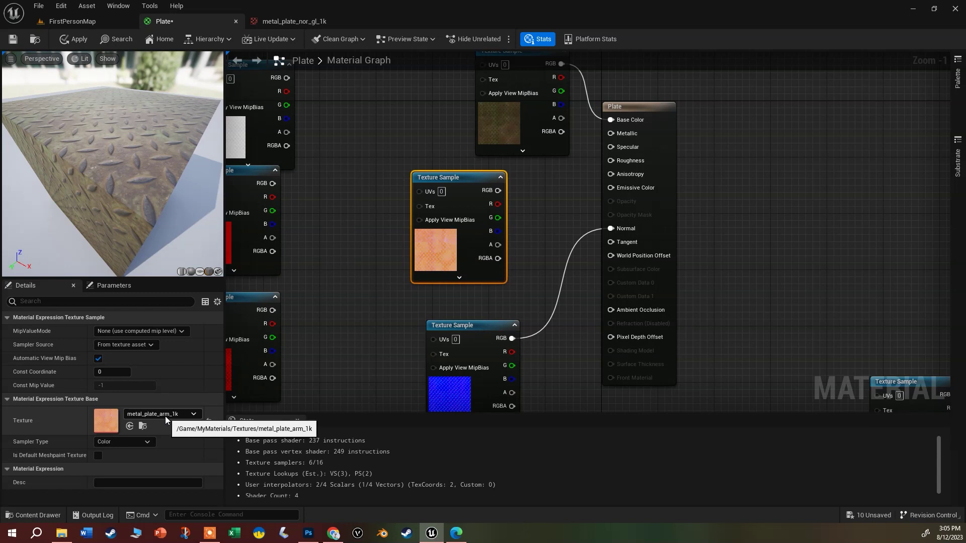
Wire the ARM texture's R to Ambient Occlusion, G to Roughness, and B to Metallic
drag(498, 204, 610, 310)
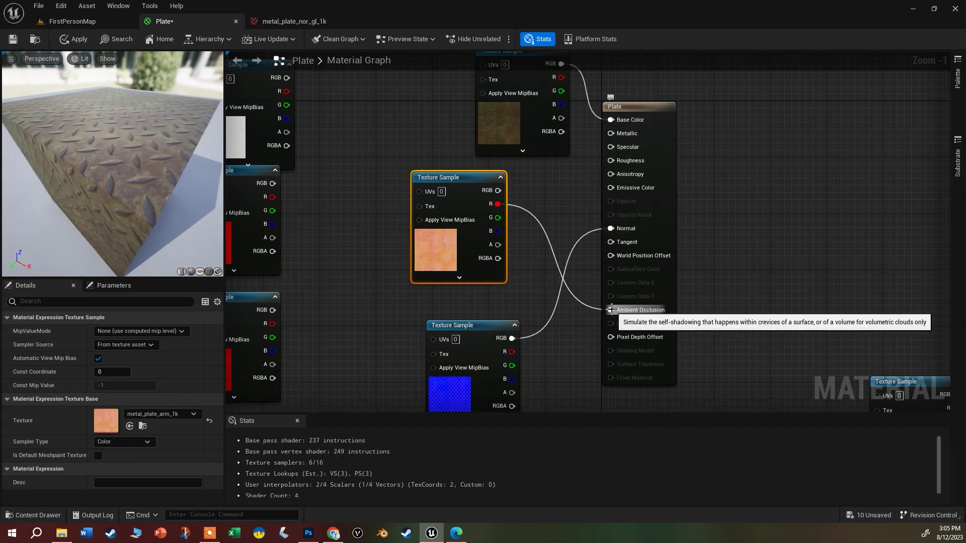
drag(497, 217, 611, 161)
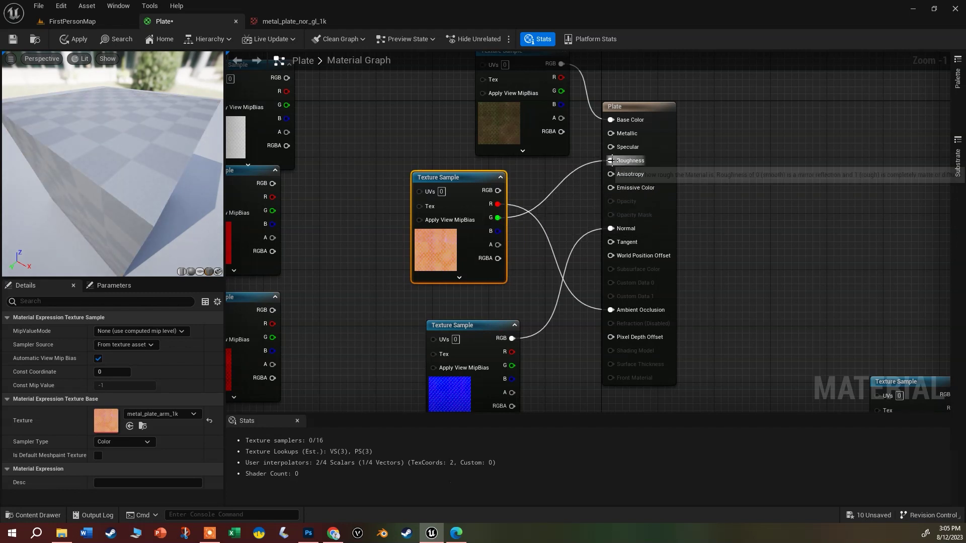
drag(496, 231, 612, 131)
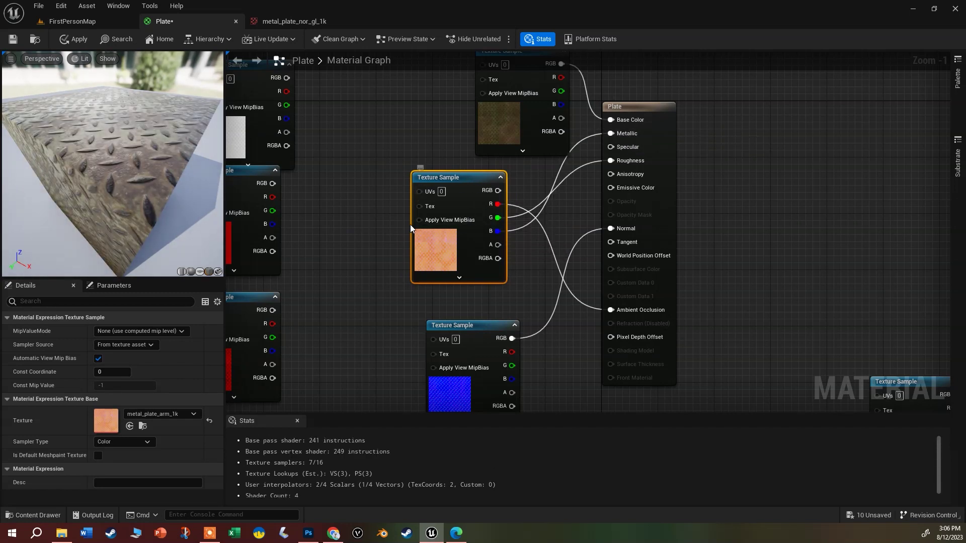
Nudge the ARM node right, move the normal map below it, and select the four unused textures
scroll(448, 222, down, 3)
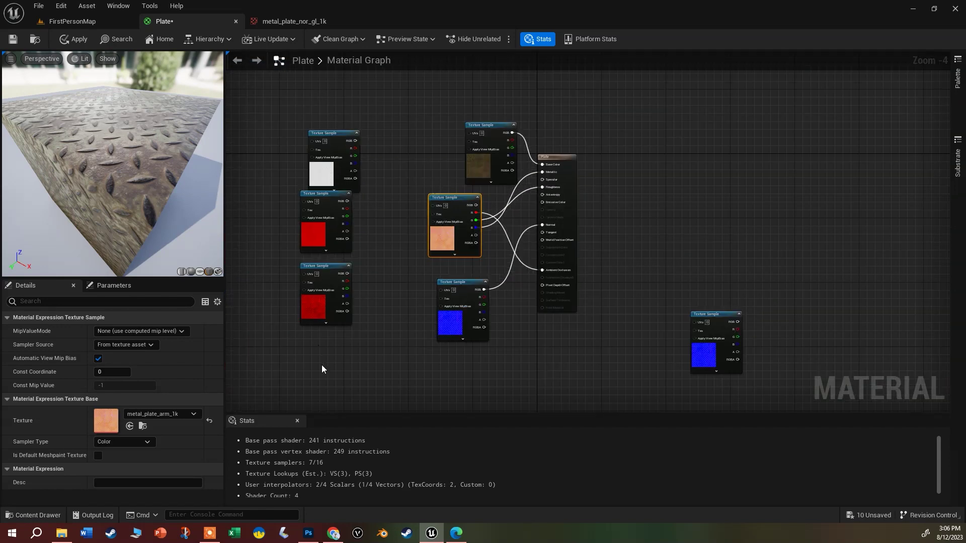
scroll(468, 127, up, 2)
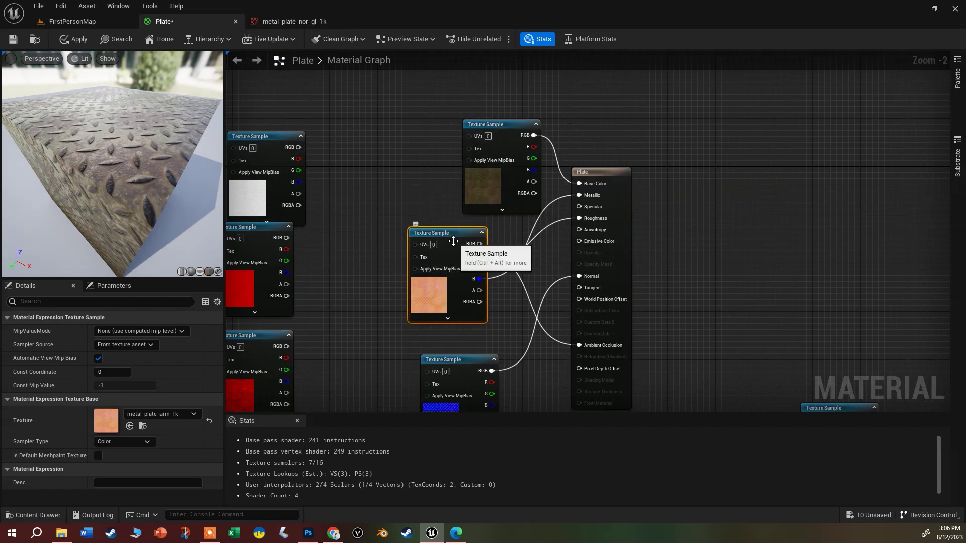
drag(457, 232, 499, 232)
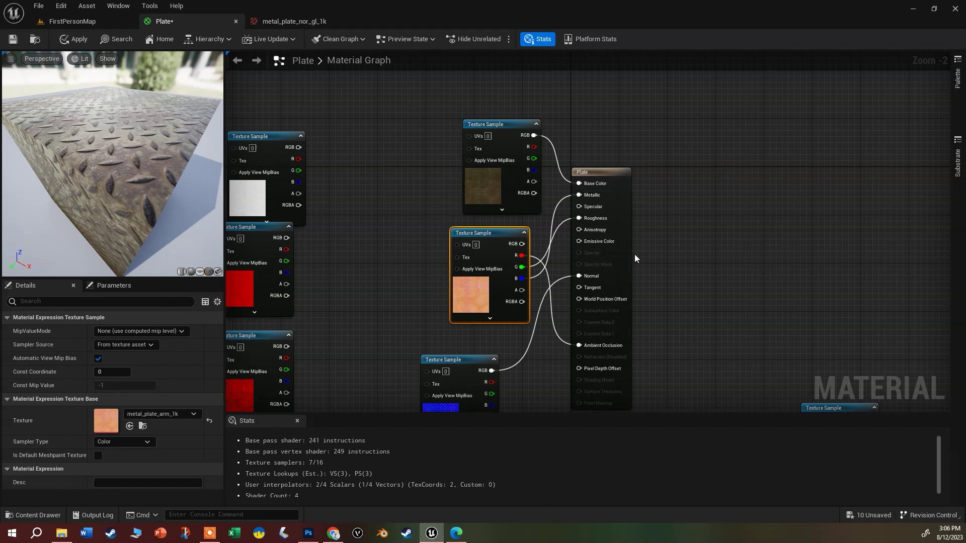
scroll(684, 307, down, 1)
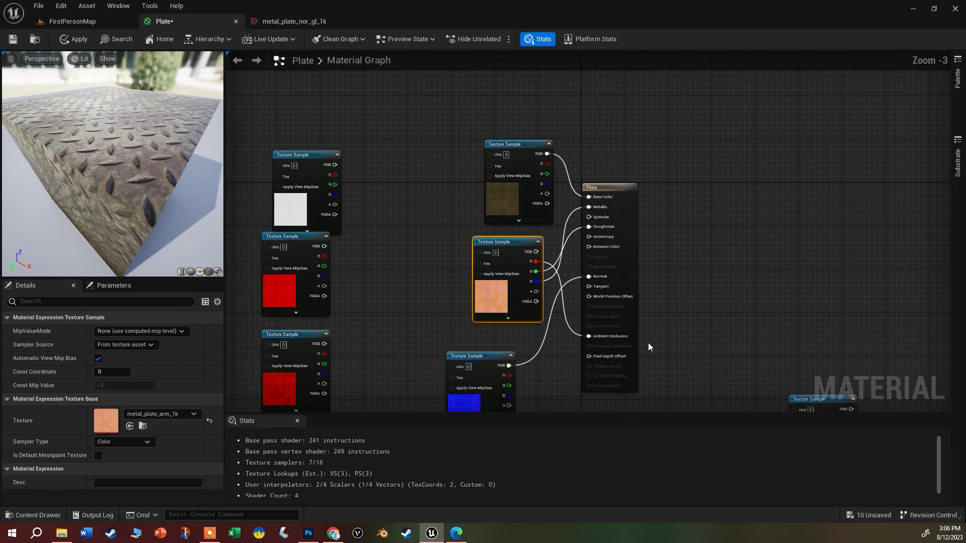
scroll(649, 342, up, 1)
drag(473, 357, 508, 332)
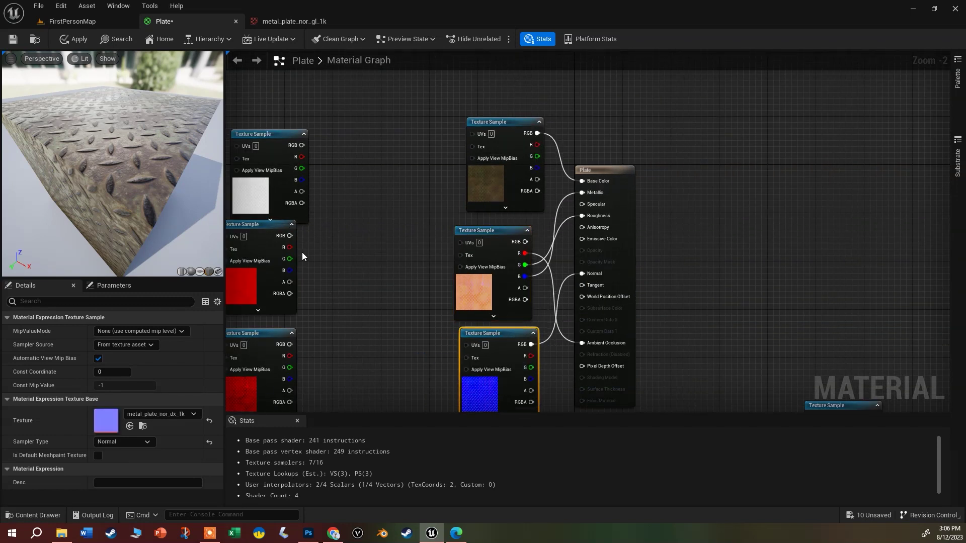
scroll(301, 252, down, 5)
drag(372, 147, 412, 326)
Delete the four unused texture nodes, save the Plate material, and return to FirstPersonMap
key(Delete)
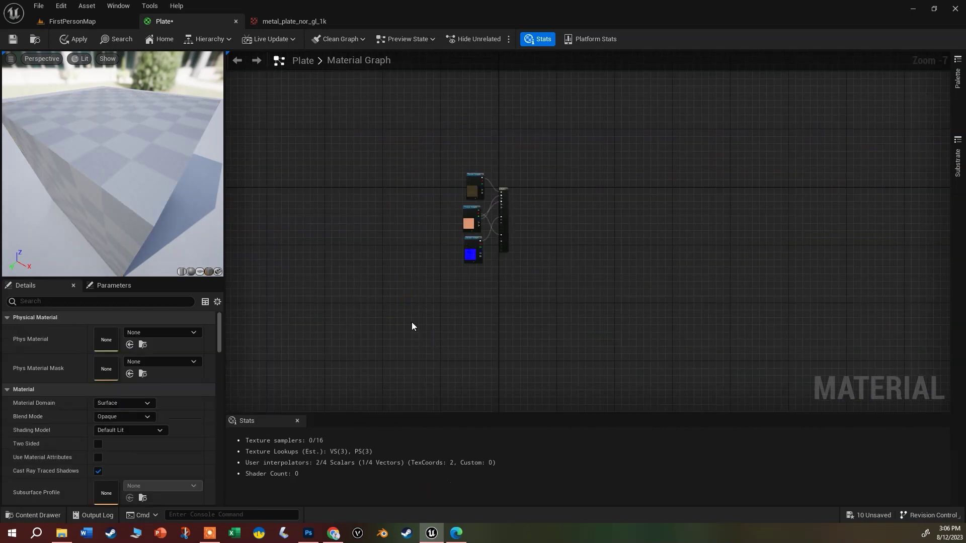
scroll(508, 78, up, 2)
scroll(333, 288, up, 1)
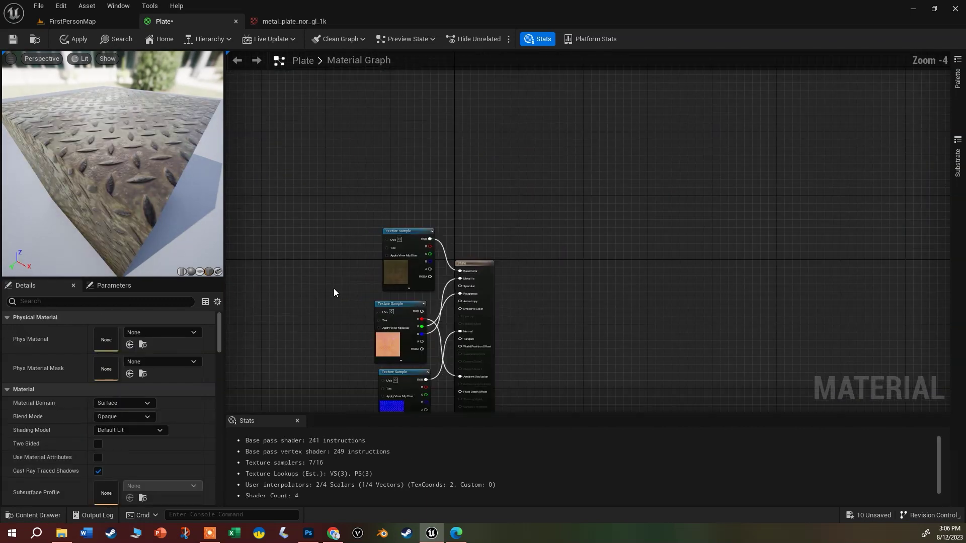
scroll(354, 289, up, 1)
scroll(358, 289, up, 1)
right_drag(358, 289, 392, 181)
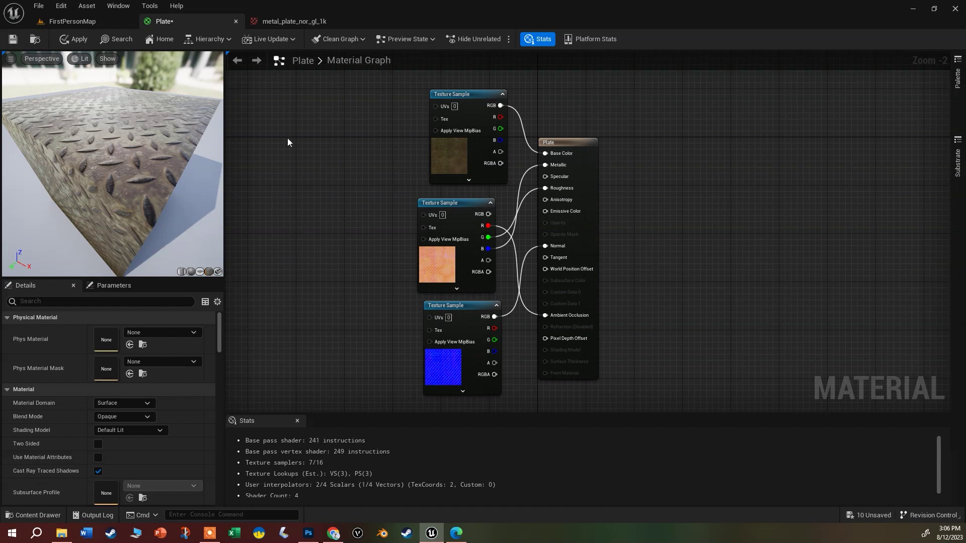
click(13, 39)
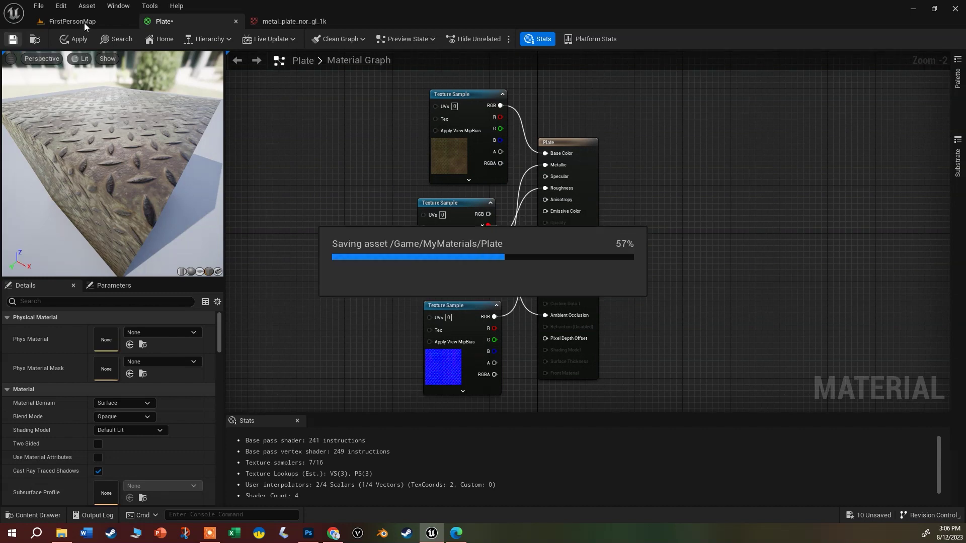
click(84, 22)
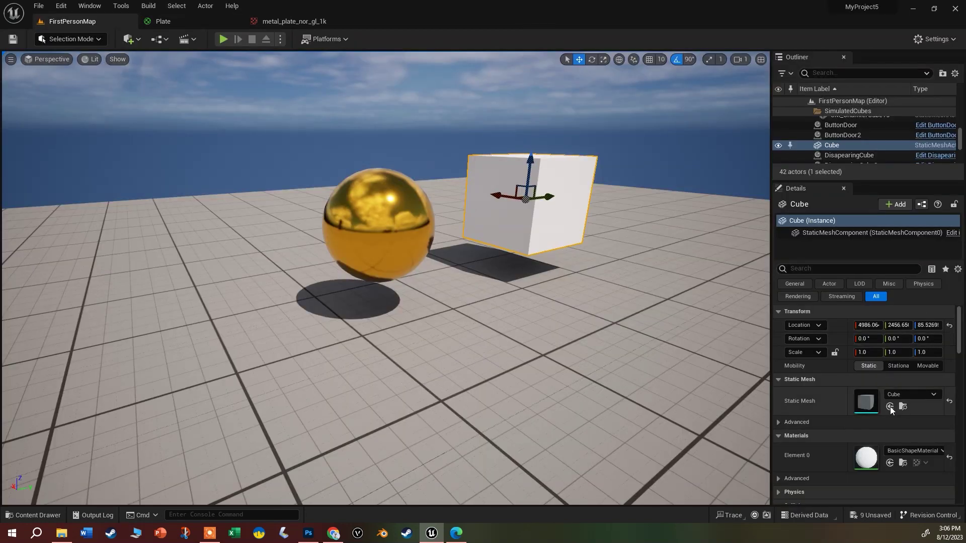
Drag the Plate material from the MyMaterials folder onto the cube
key(ctrl+space)
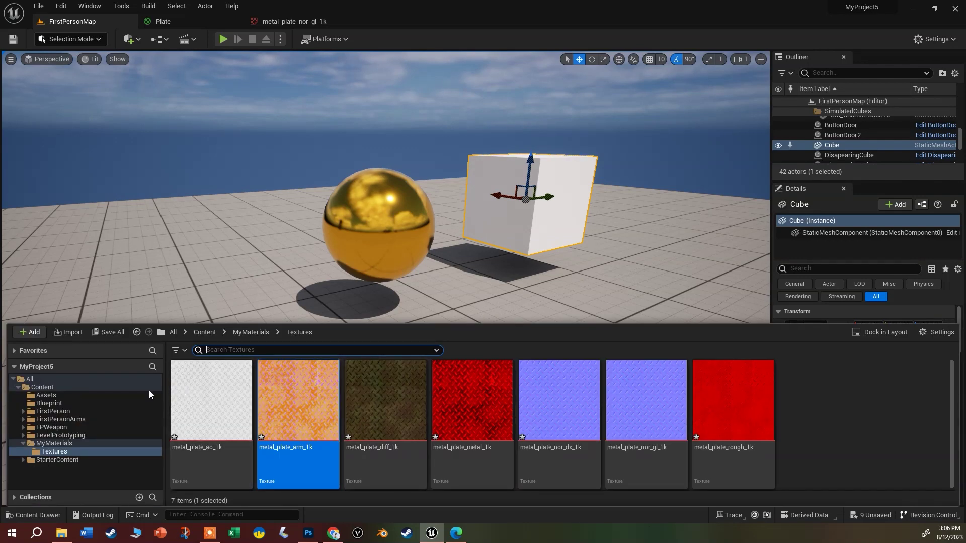
click(62, 444)
click(392, 391)
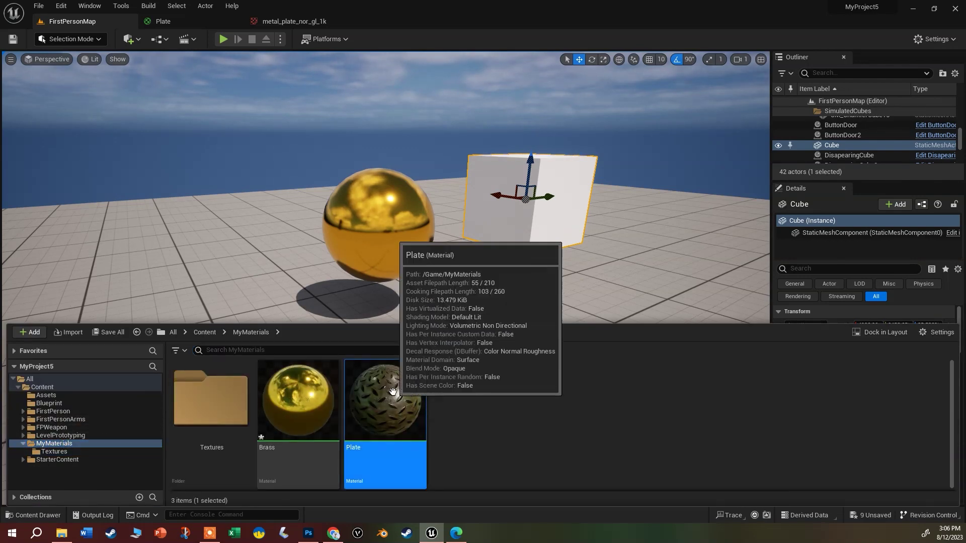
drag(392, 392, 551, 202)
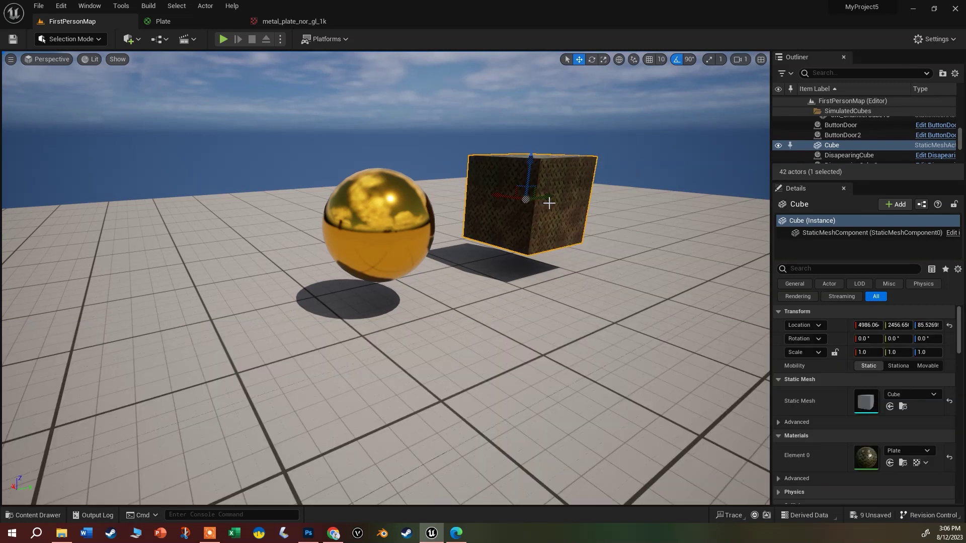
click(889, 463)
click(889, 463)
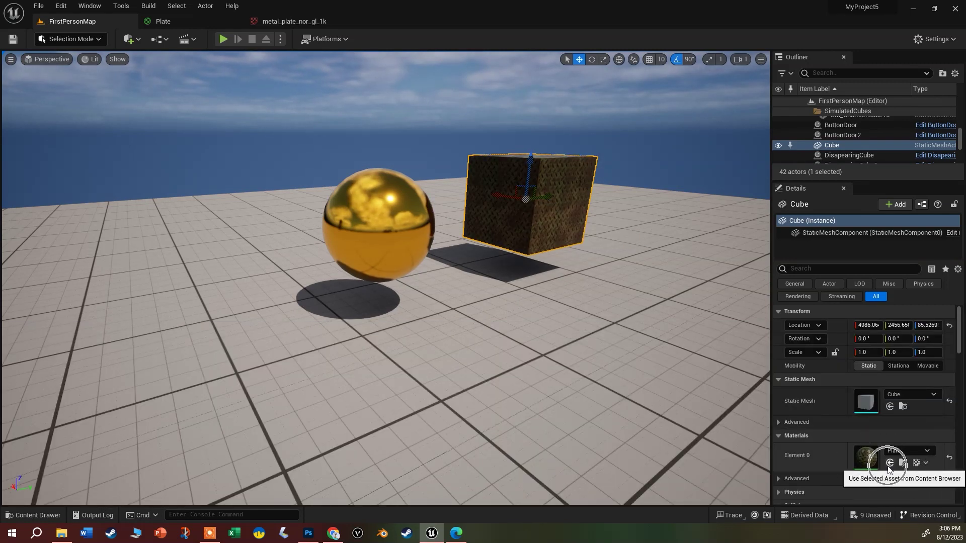
click(902, 451)
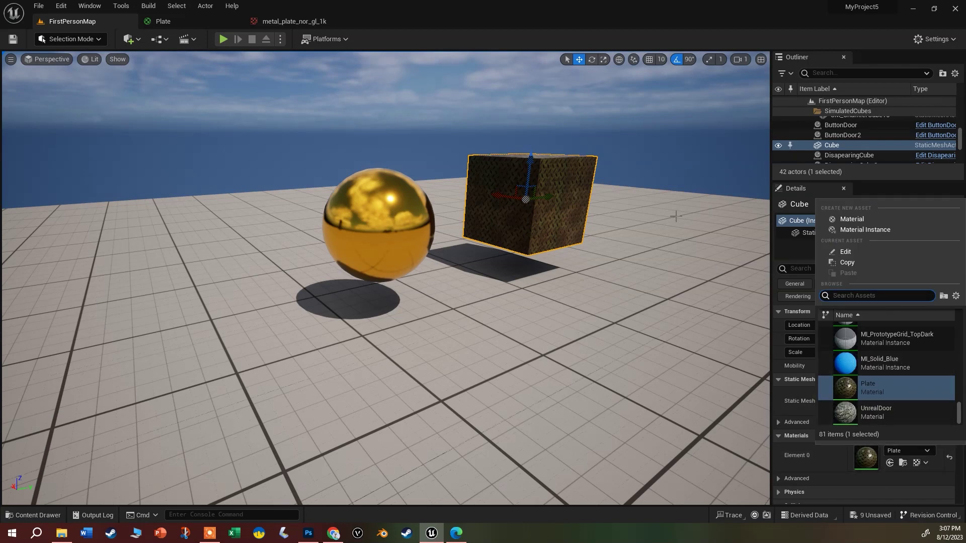
scroll(583, 152, up, 5)
click(612, 168)
Frame and orbit the cube to inspect it, then open the Plate material for editing
key(f)
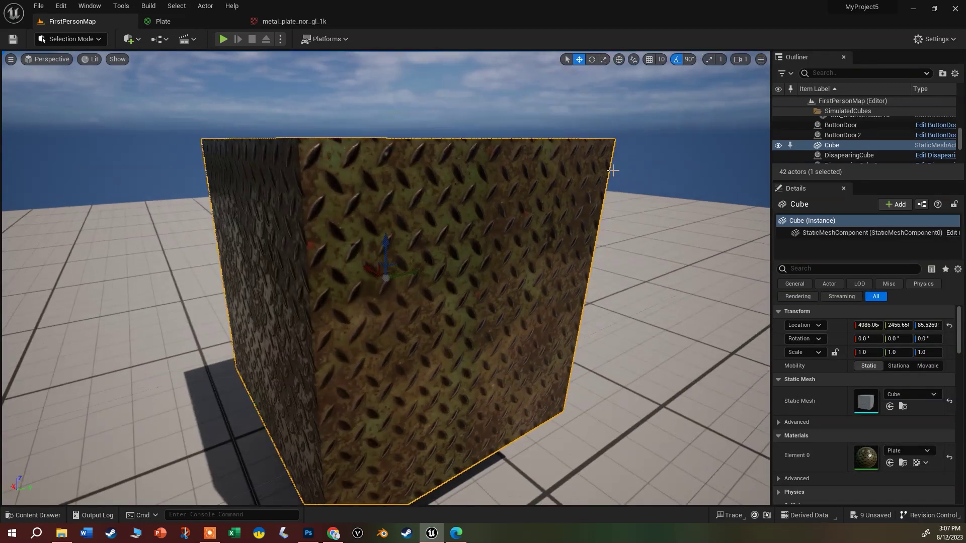
alt+drag(593, 198, 443, 191)
mouse_move(442, 191)
alt+right_down()
mouse_move(412, 191)
mouse_move(446, 191)
alt+right_up()
alt+drag(403, 322, 403, 306)
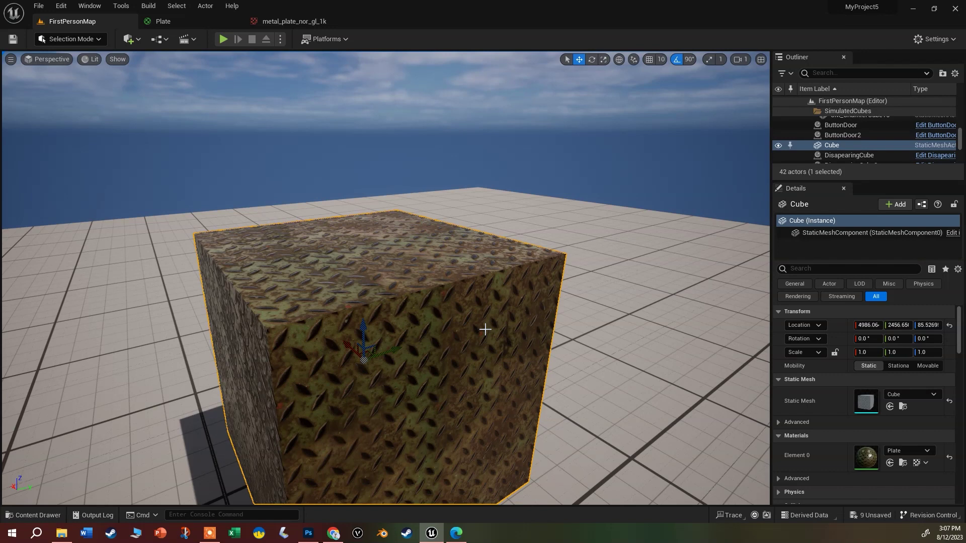
key(ctrl+space)
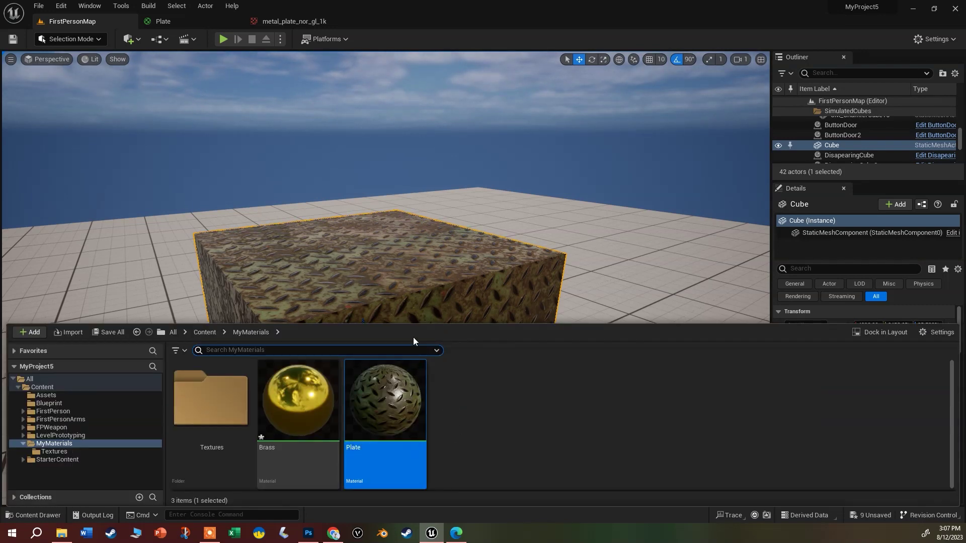
double_click(387, 405)
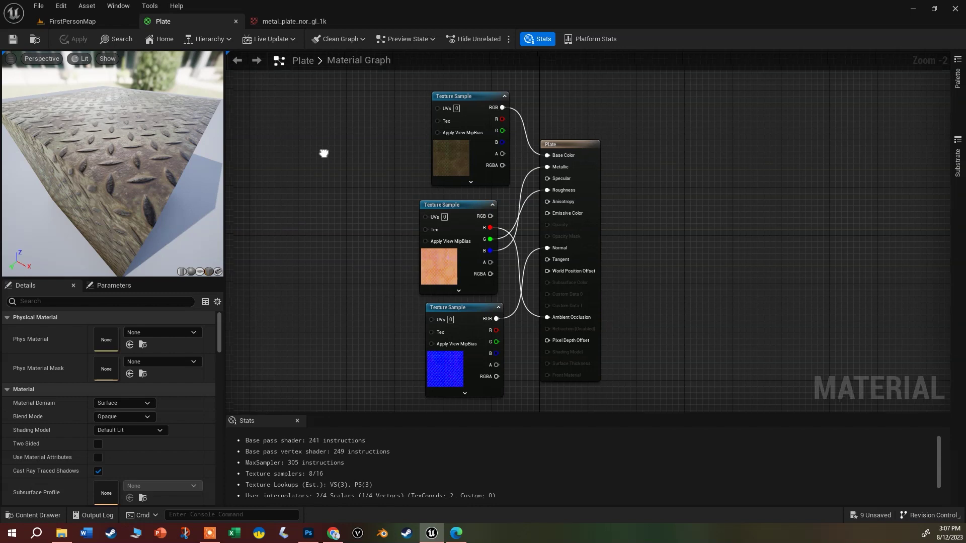
Add a TexCoord node and a Multiply node, wiring TexCoord into Multiply's A input
right_drag(322, 151, 433, 175)
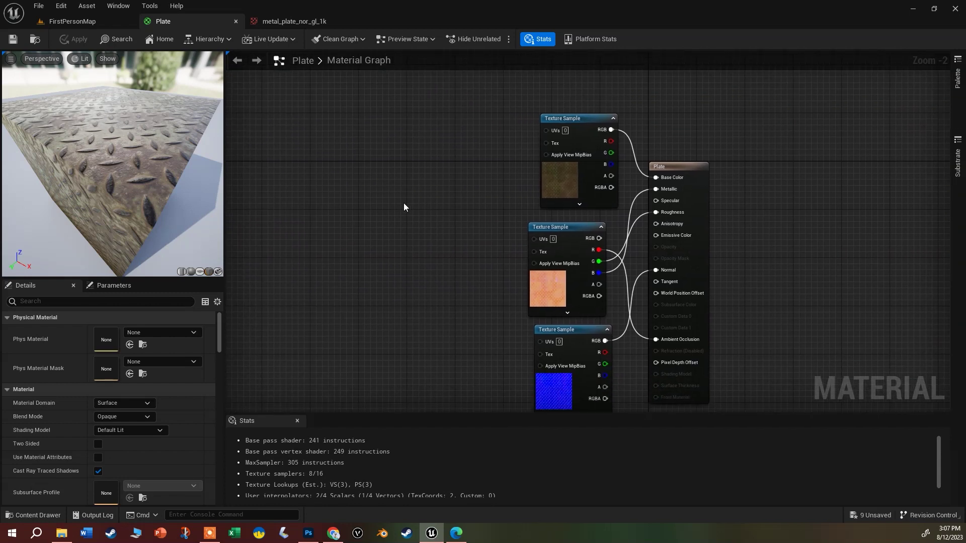
click(379, 171)
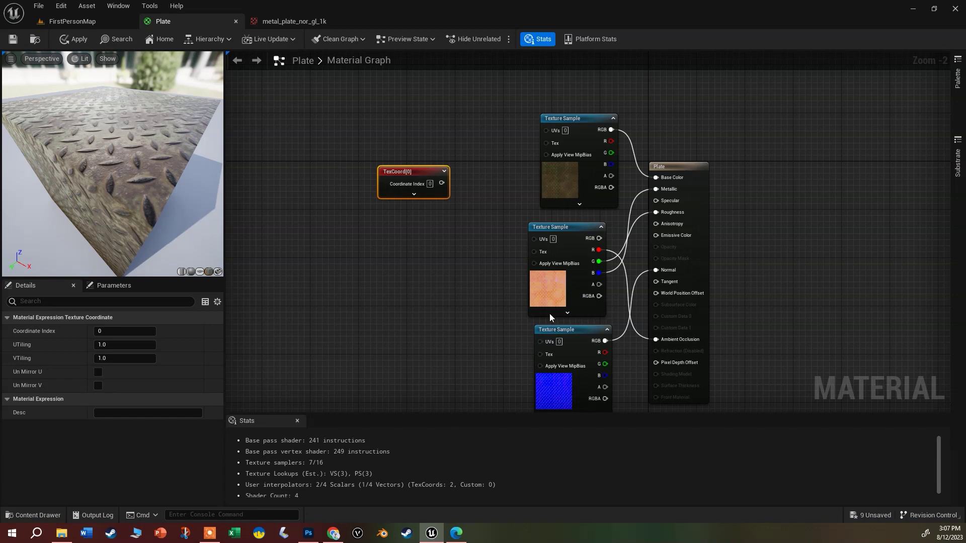
drag(419, 183, 345, 172)
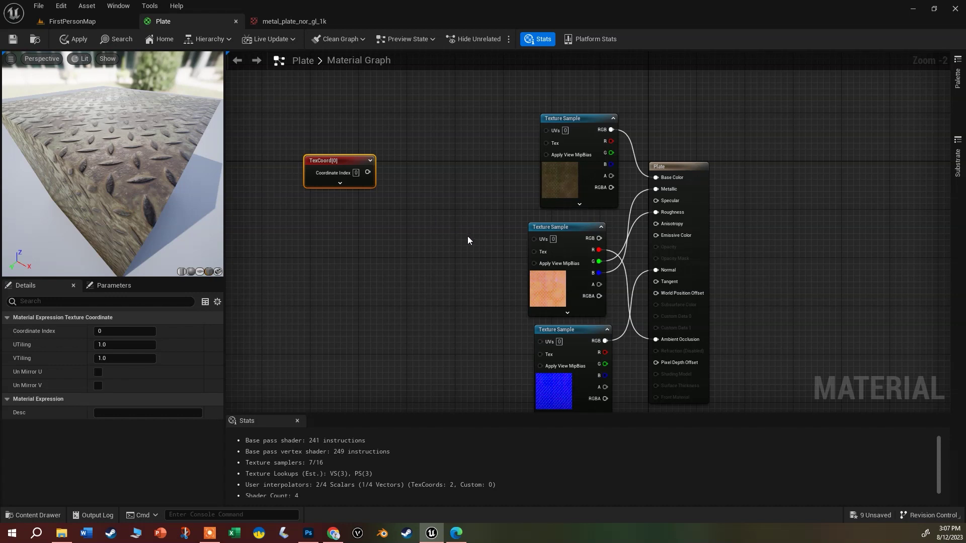
click(422, 209)
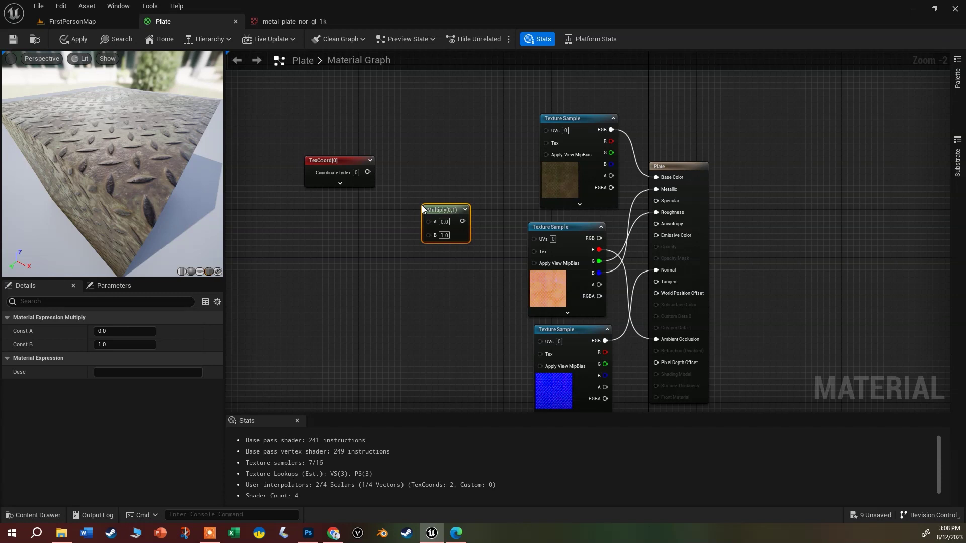
drag(368, 172, 429, 220)
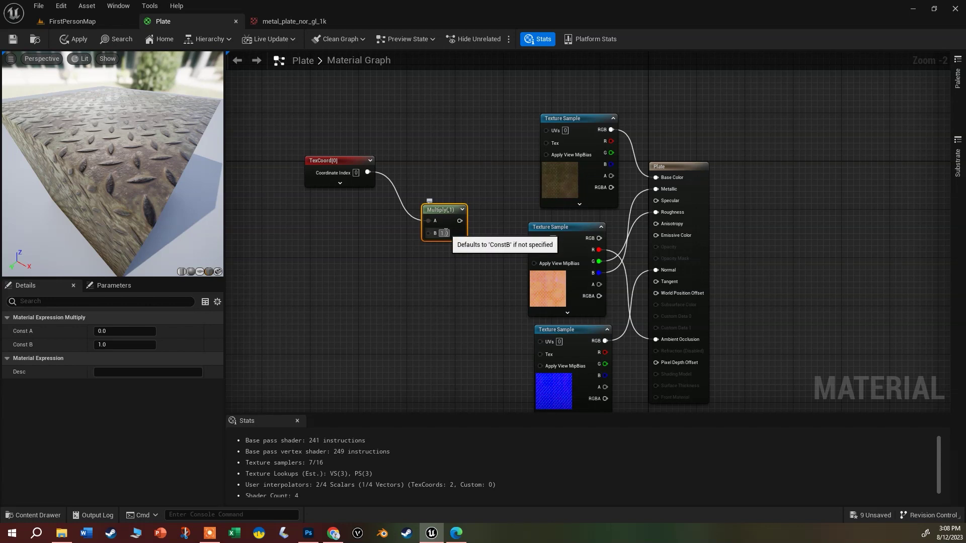
Add a scalar parameter named Scale and connect it to Multiply's B input
click(328, 254)
text(sssssssssssss)
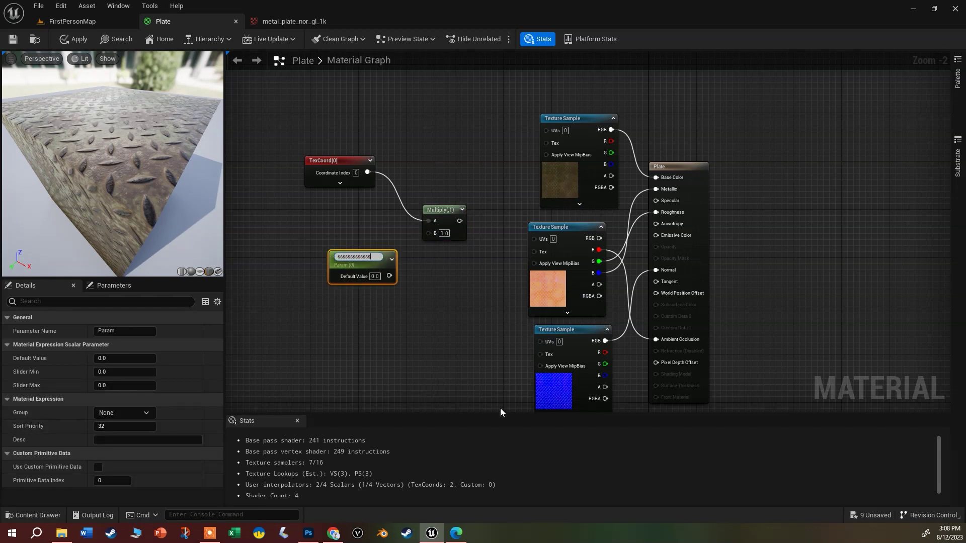
key(BackSpace)
key(BackSpace)
key(BackSpace)
key(BackSpace)
key(BackSpace)
key(BackSpace)
key(BackSpace)
key(BackSpace)
key(BackSpace)
key(BackSpace)
key(BackSpace)
key(BackSpace)
key(BackSpace)
text(Scale)
key(Return)
drag(389, 274, 550, 130)
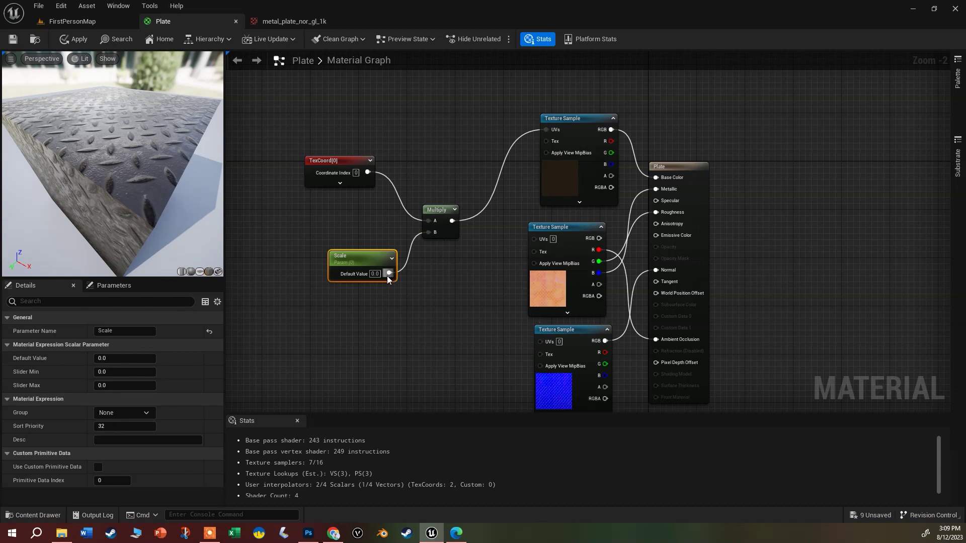
Set Scale to 1.0 and feed the scaled coordinates into the other two textures' UVs
click(118, 359)
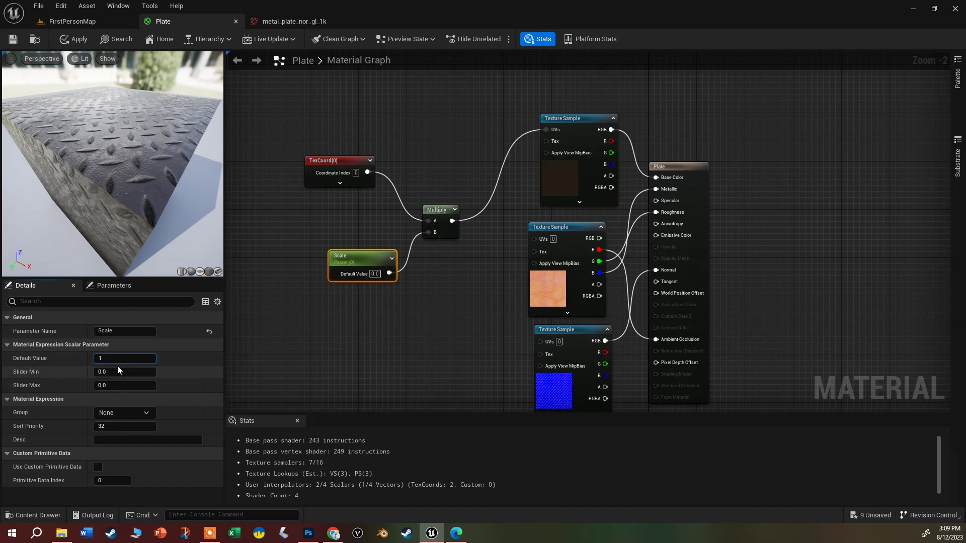
key(Return)
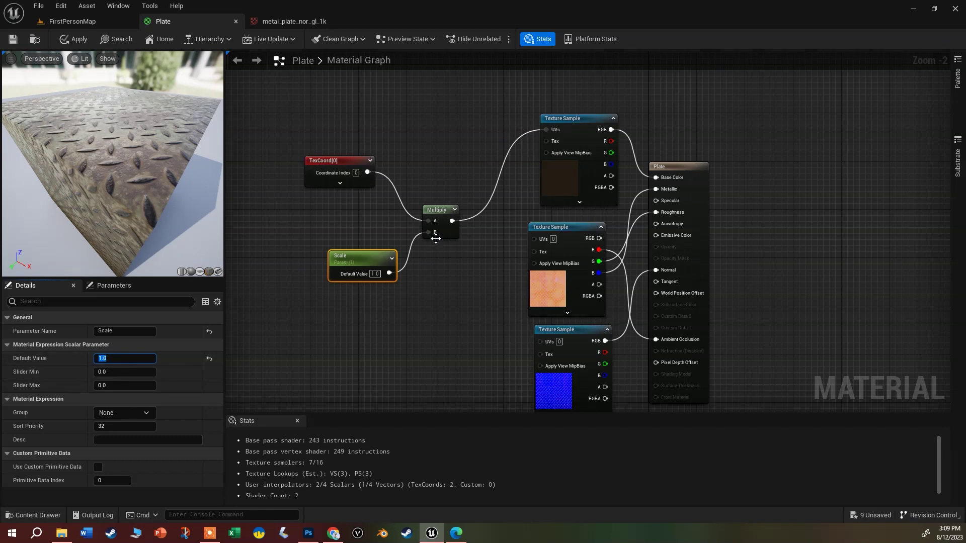
drag(452, 221, 534, 238)
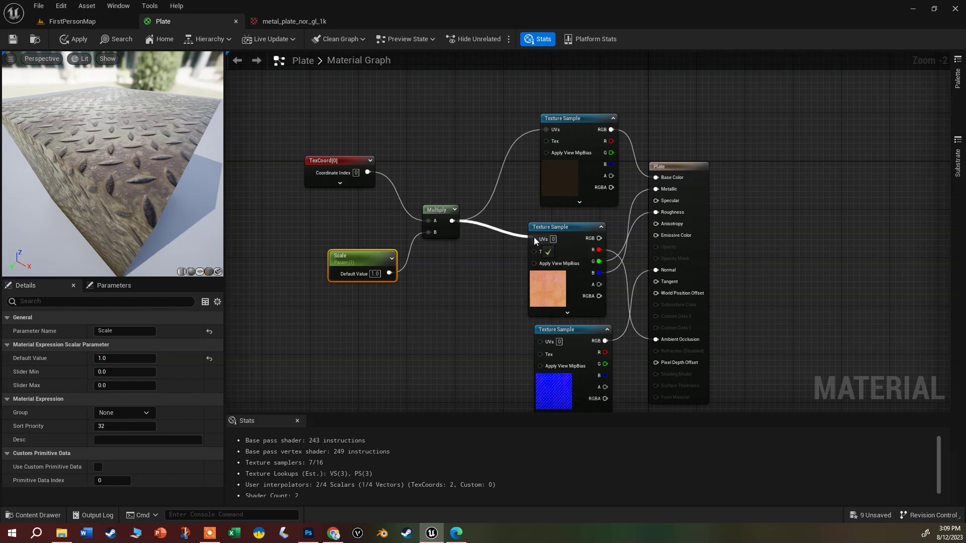
drag(453, 221, 540, 341)
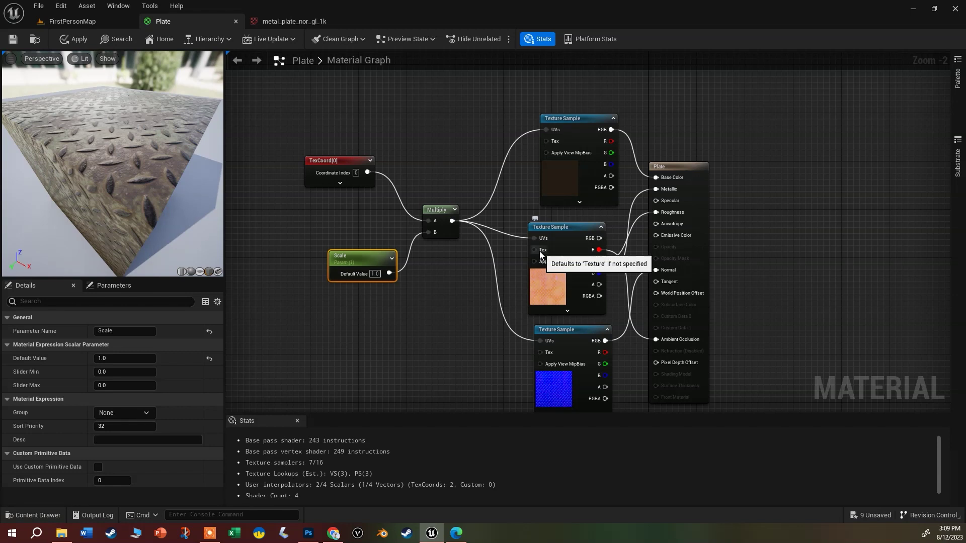
Try Scale values 2.0 and 0.5, settle on 3.0, and save the Plate material
click(116, 360)
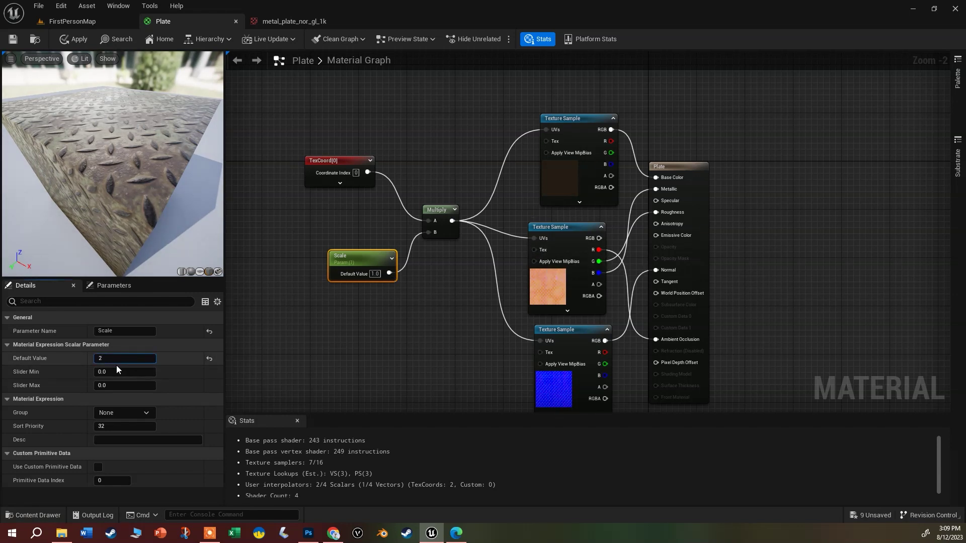
key(Return)
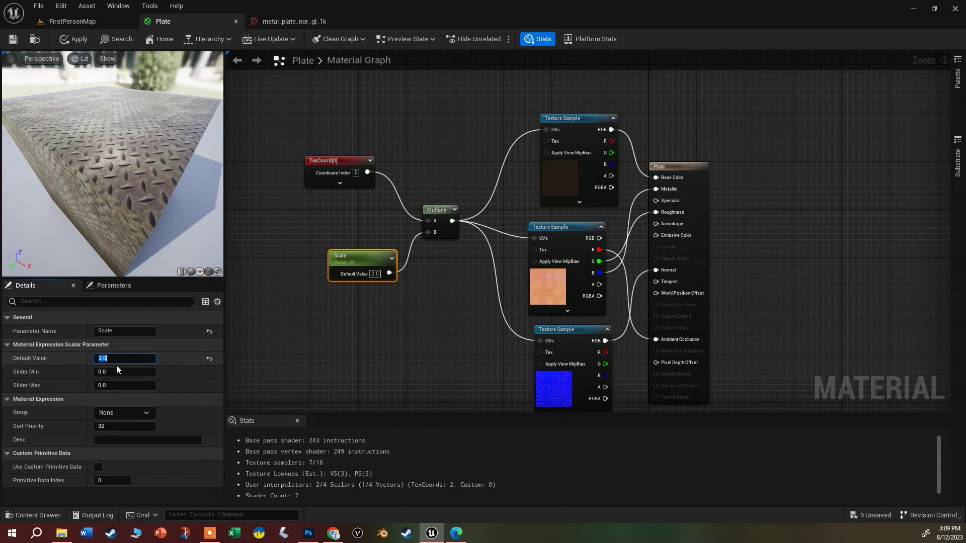
text(0.5)
key(Return)
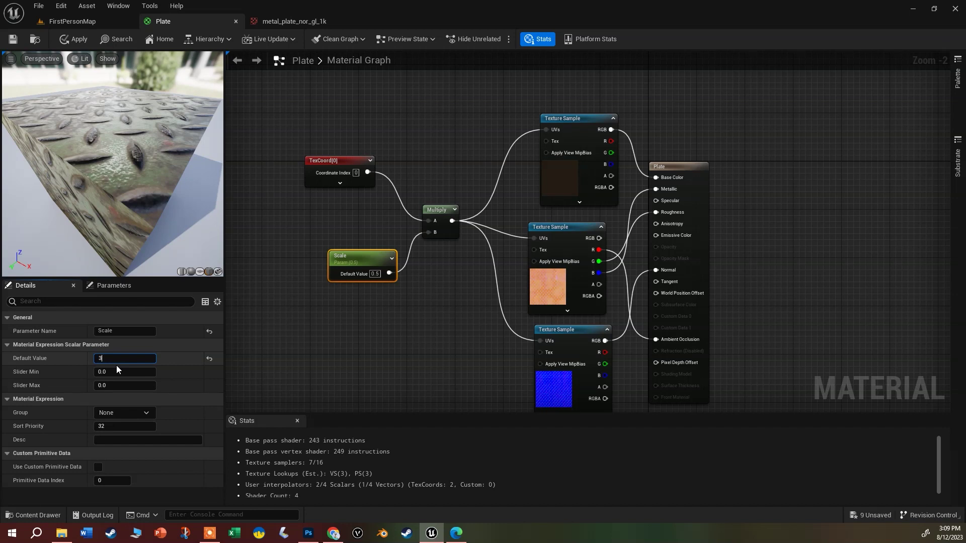
key(Return)
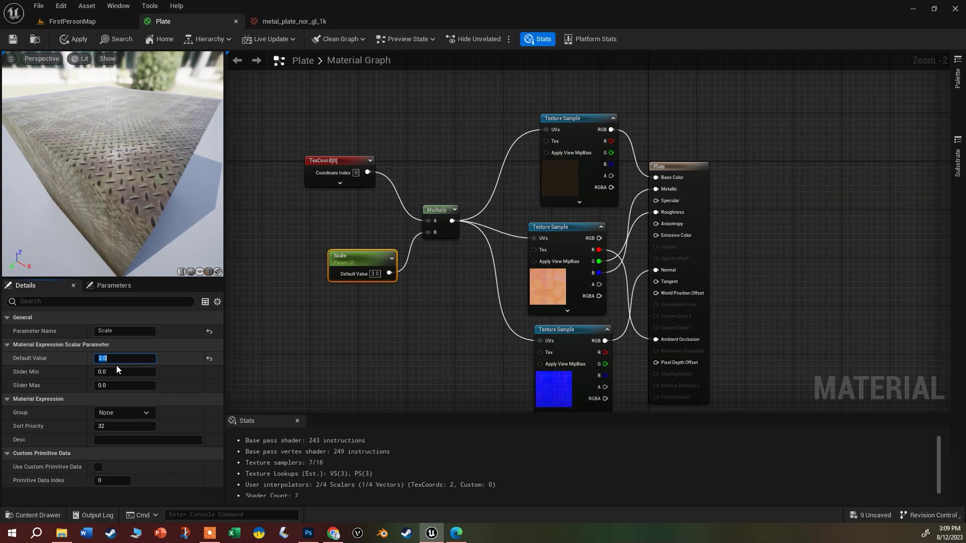
click(13, 39)
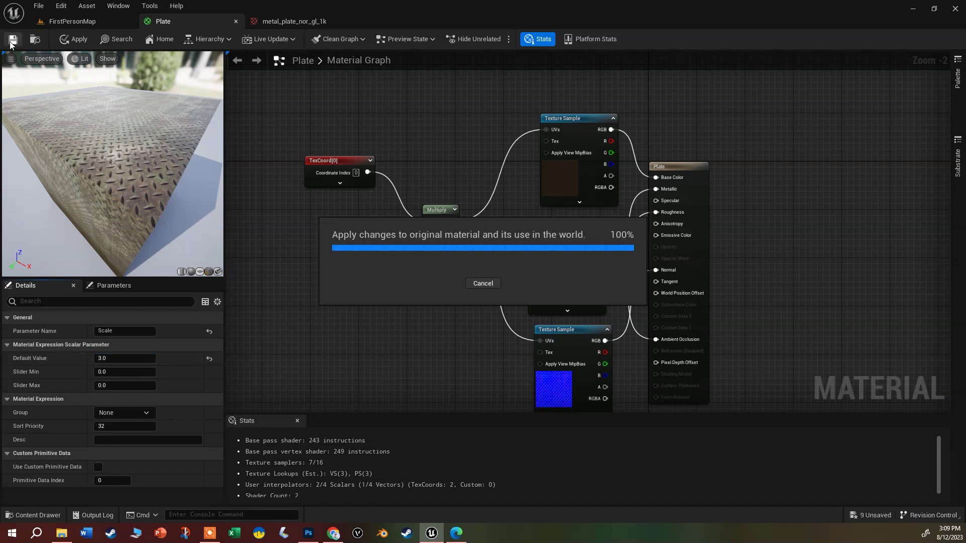
Switch to FirstPersonMap and view the whole cube with the finer 3.0-scale plate tiling
click(107, 20)
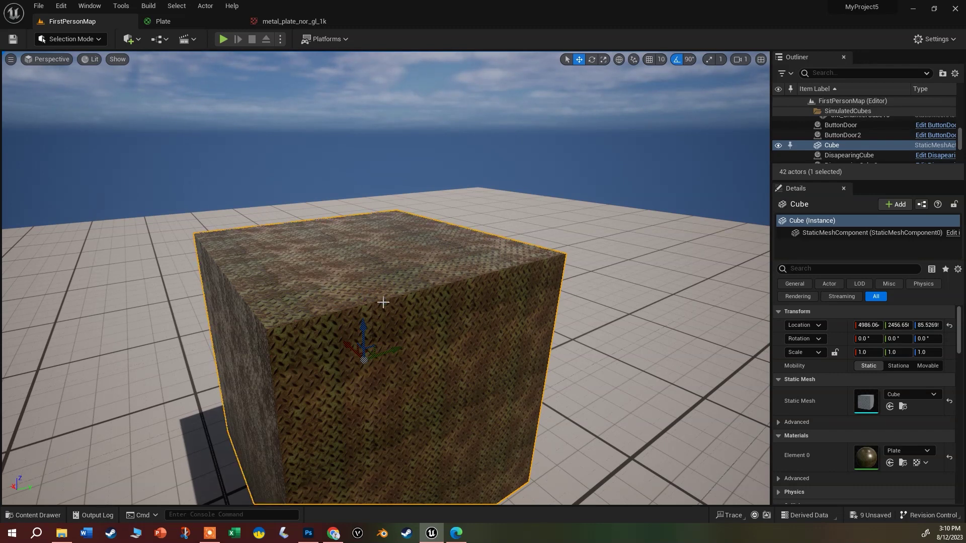
scroll(383, 302, down, 3)
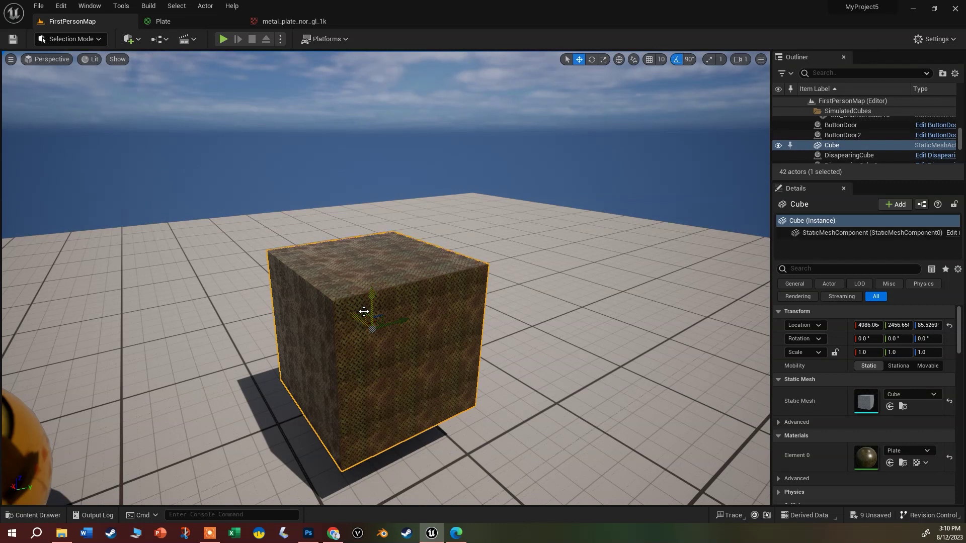